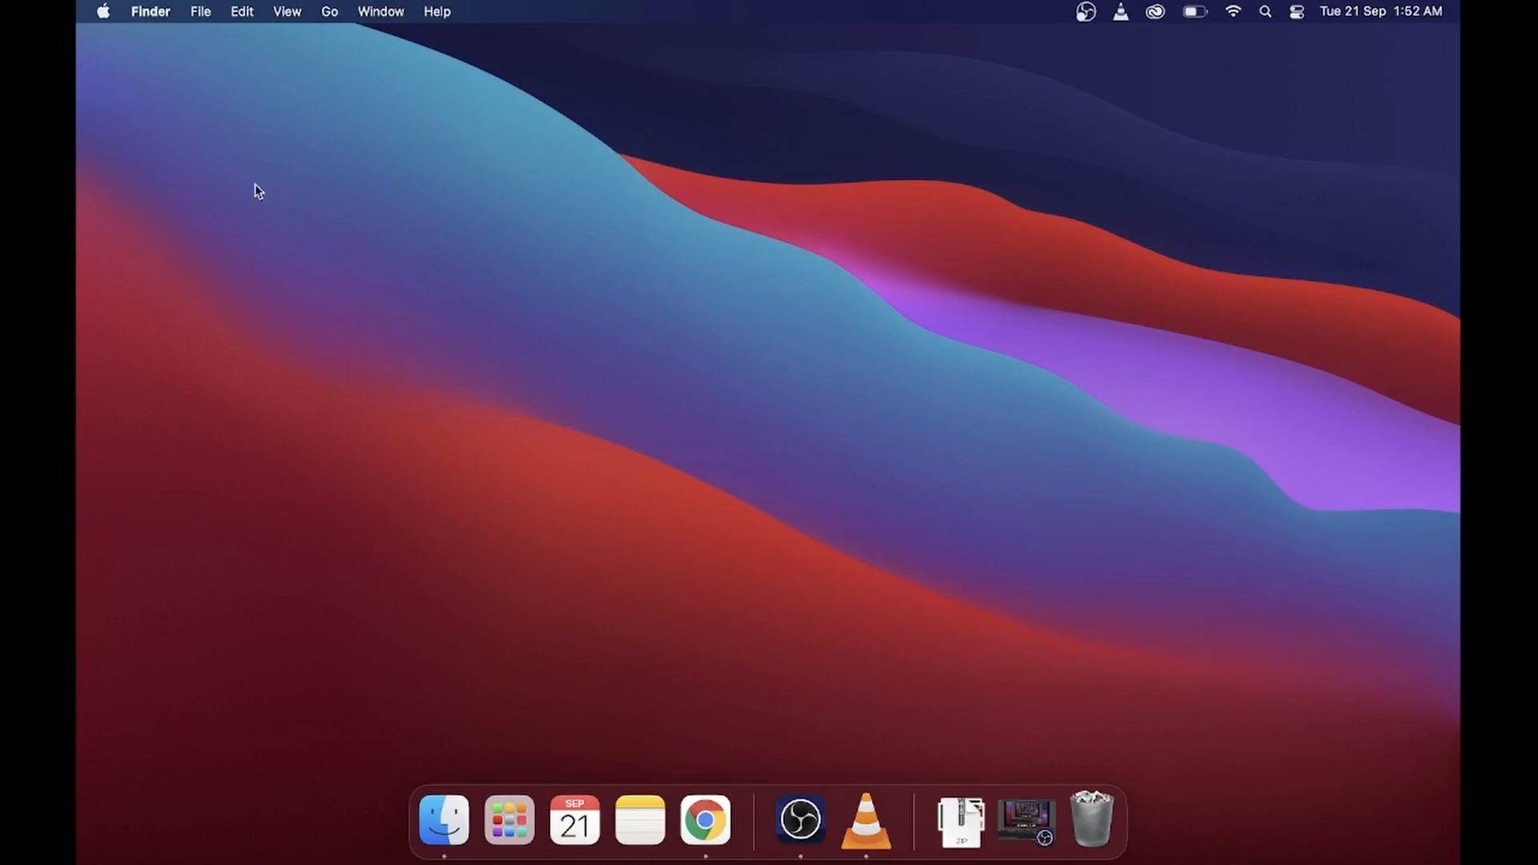
- Switch to Chrome, search the web for "android studio" and open the official Android Studio download page
left_click(694, 818)
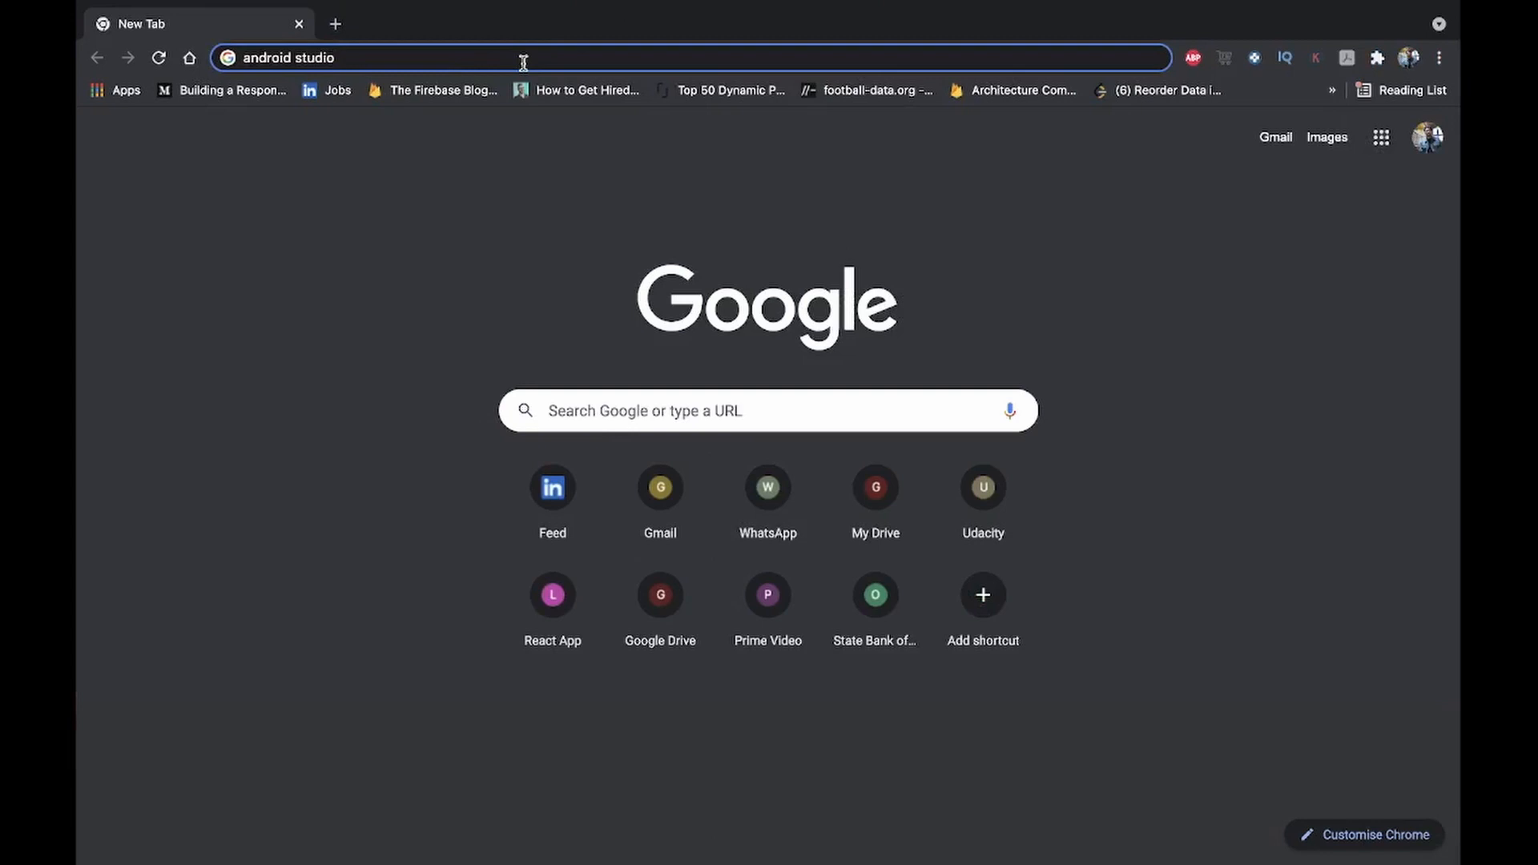
key("Return")
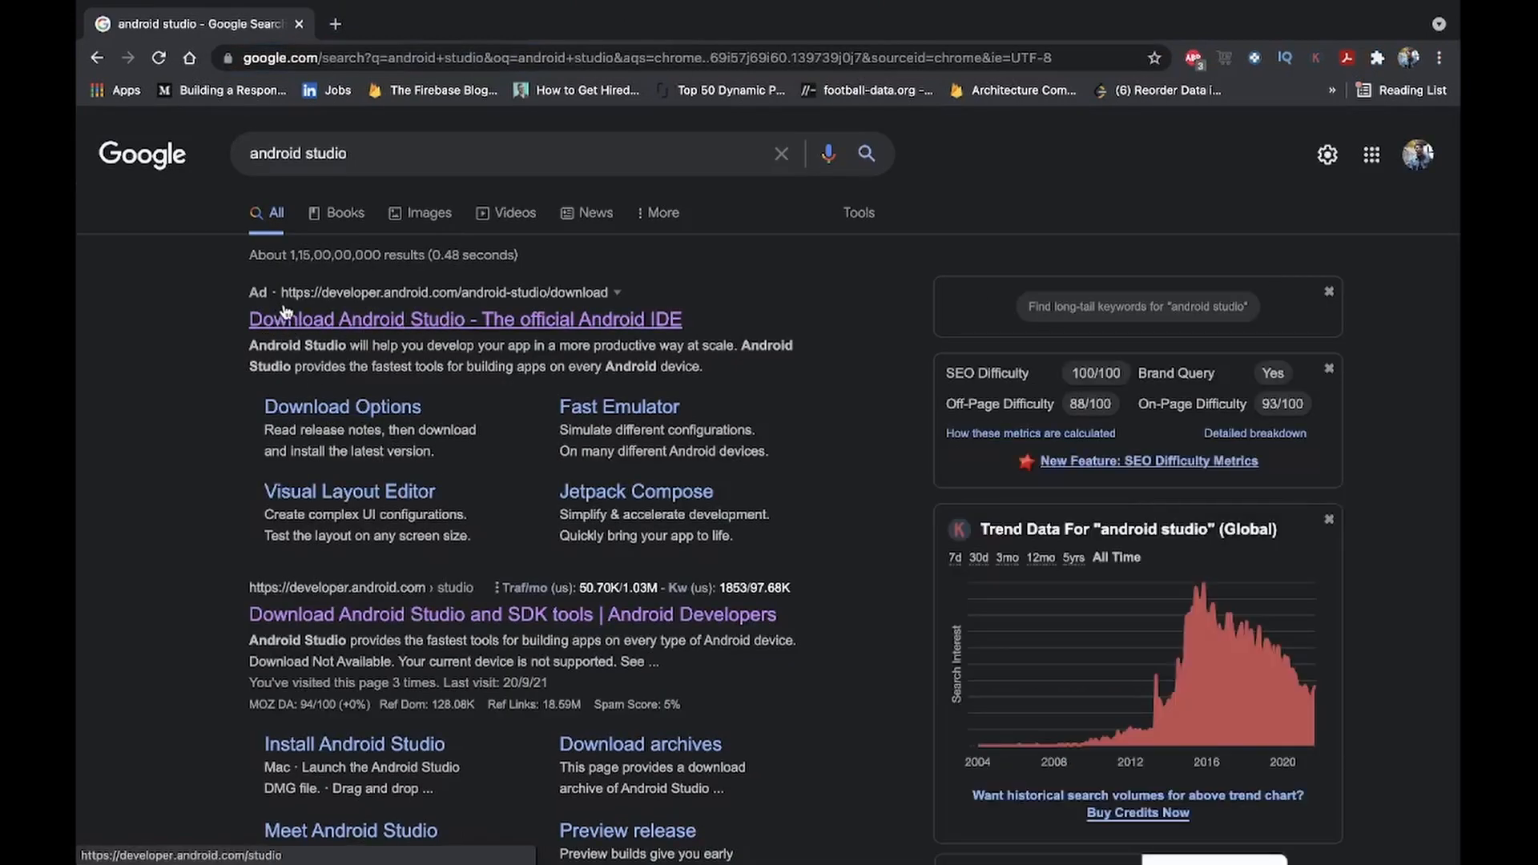
left_click(445, 320)
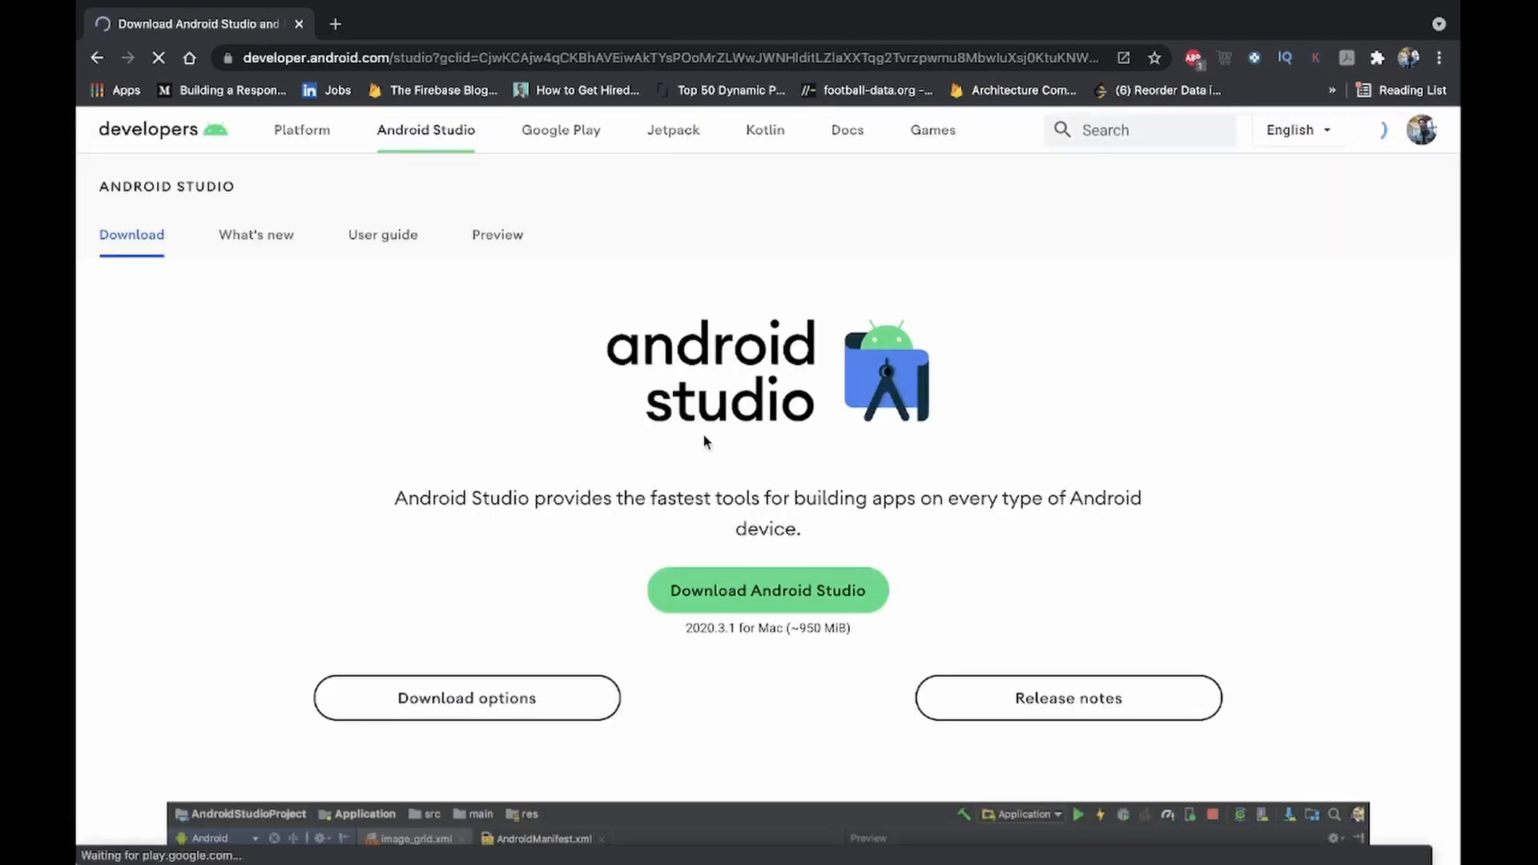
scroll(703, 440, "down", 2)
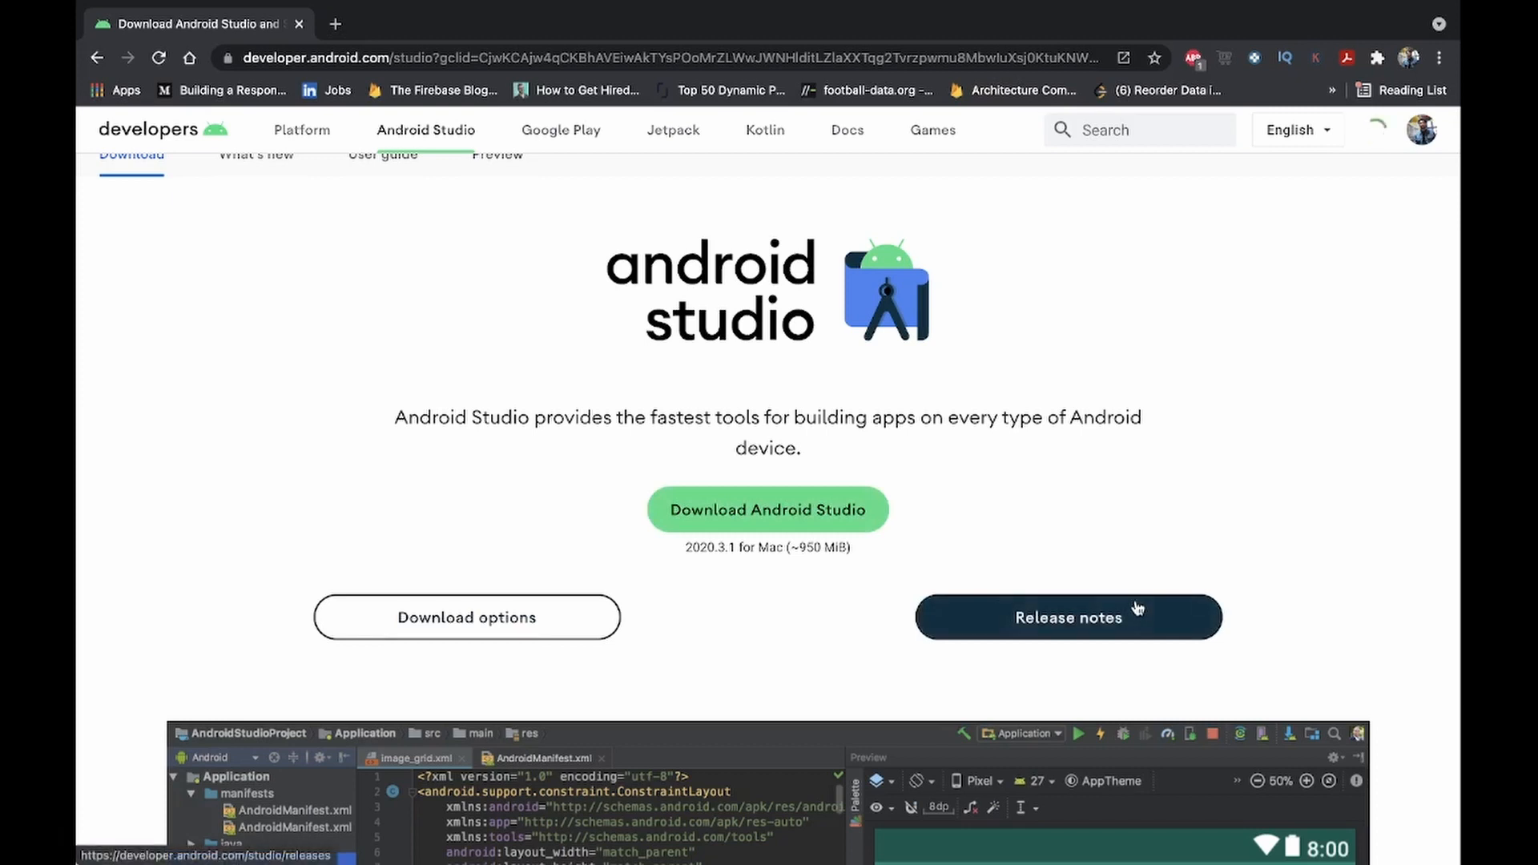
scroll(895, 474, "down", 1)
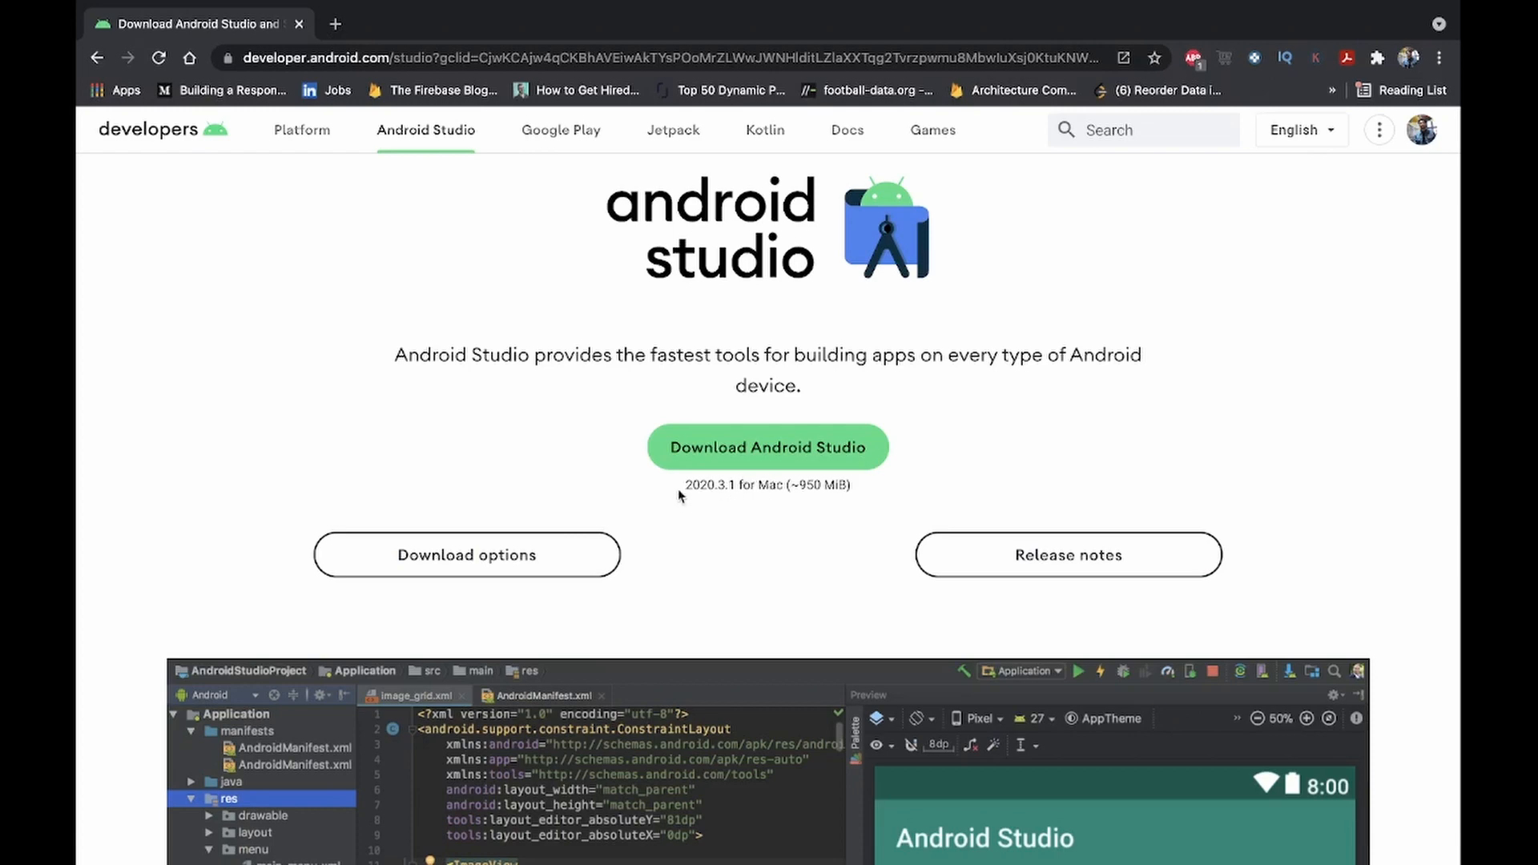
- Accept the Android Studio license terms and save the 2020.3.1 build for Mac with Apple chip in Downloads
left_click(772, 460)
scroll(772, 459, "down", 20)
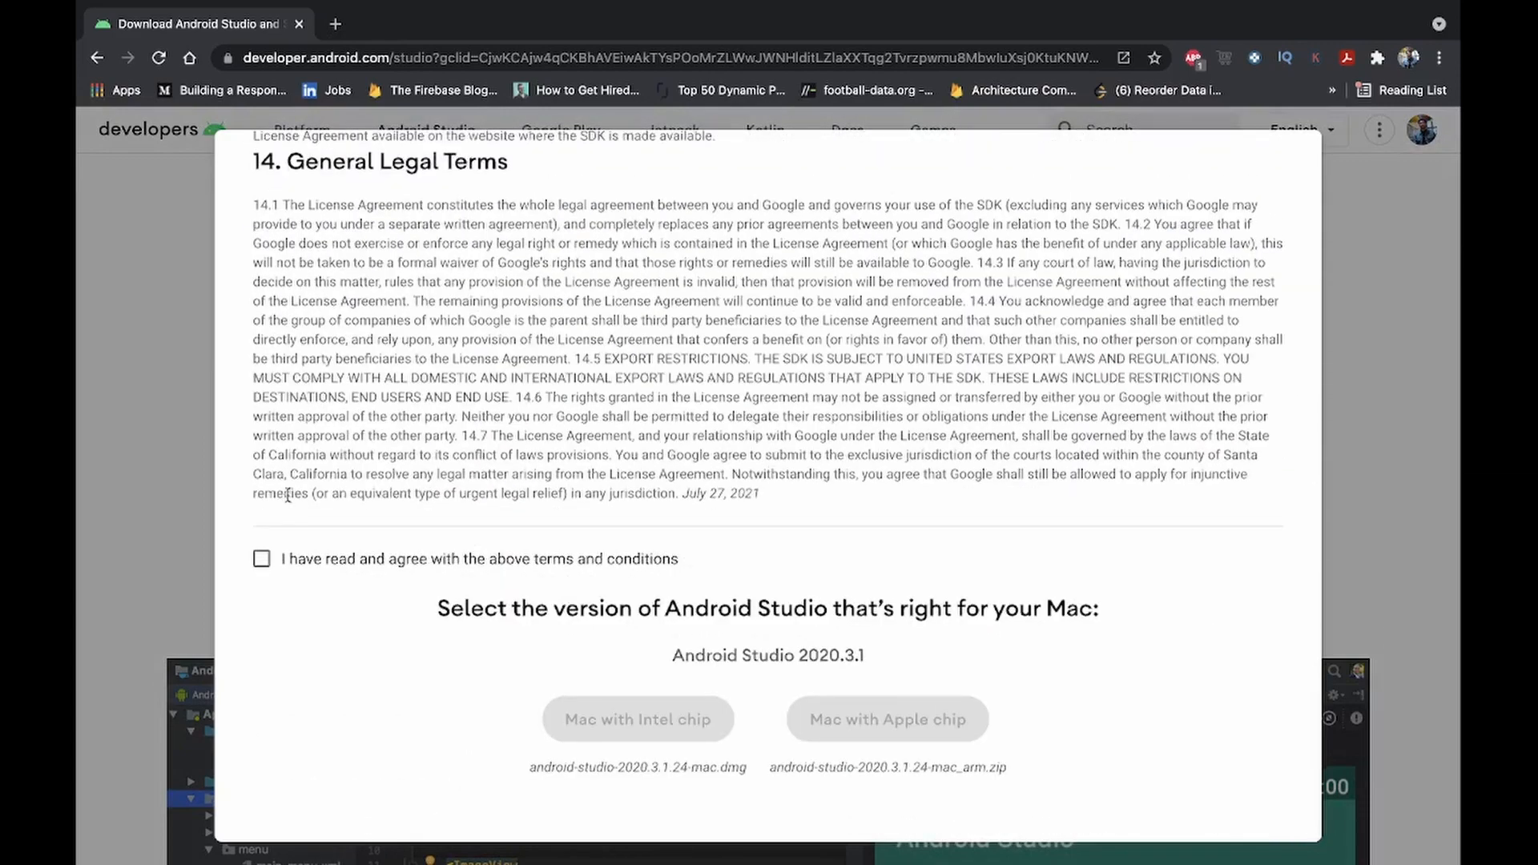
left_click(262, 559)
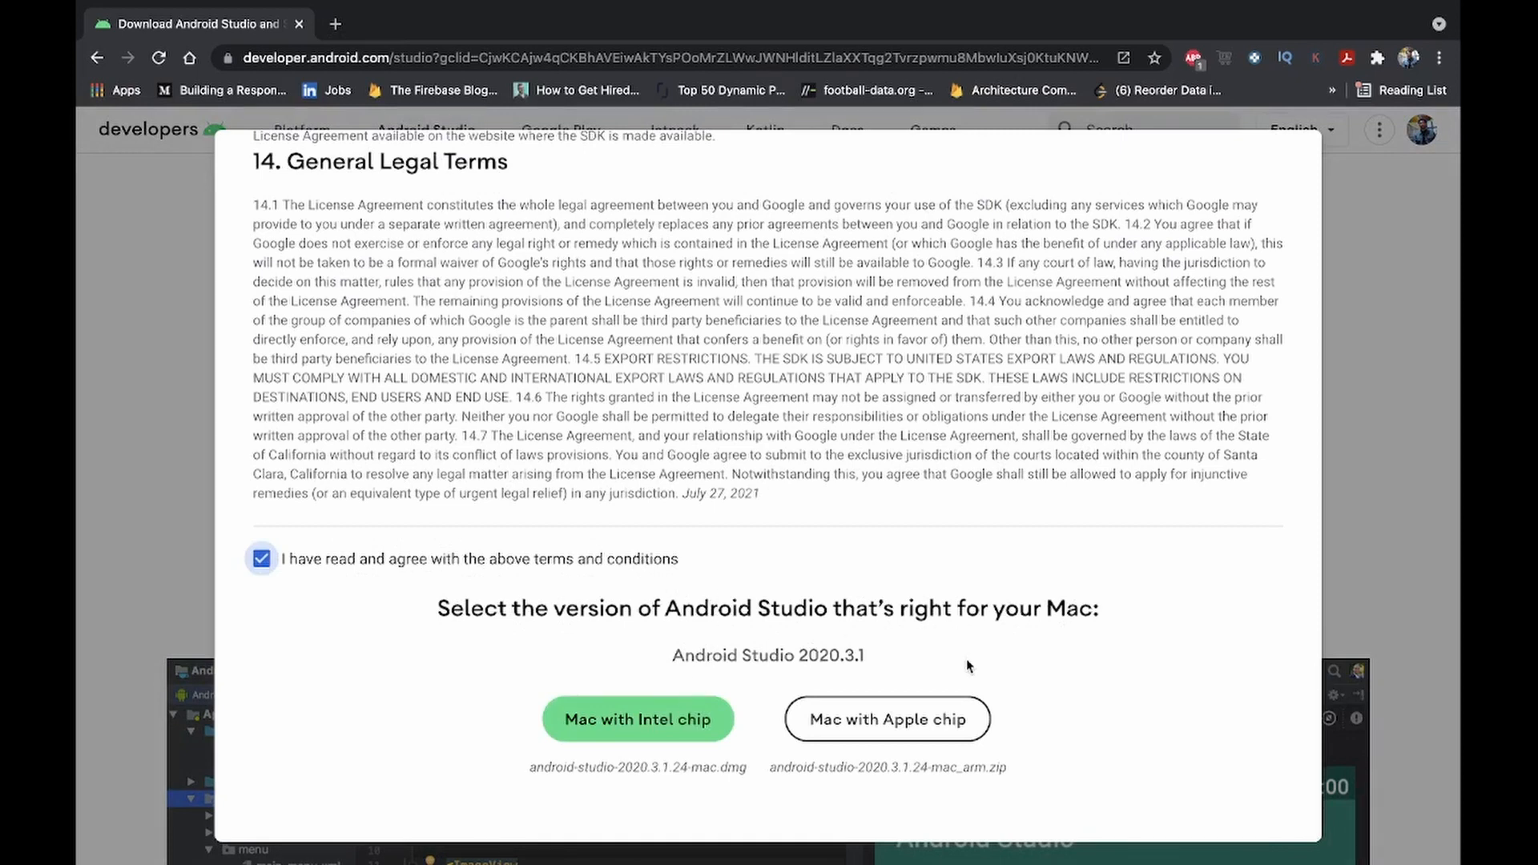
left_click(886, 716)
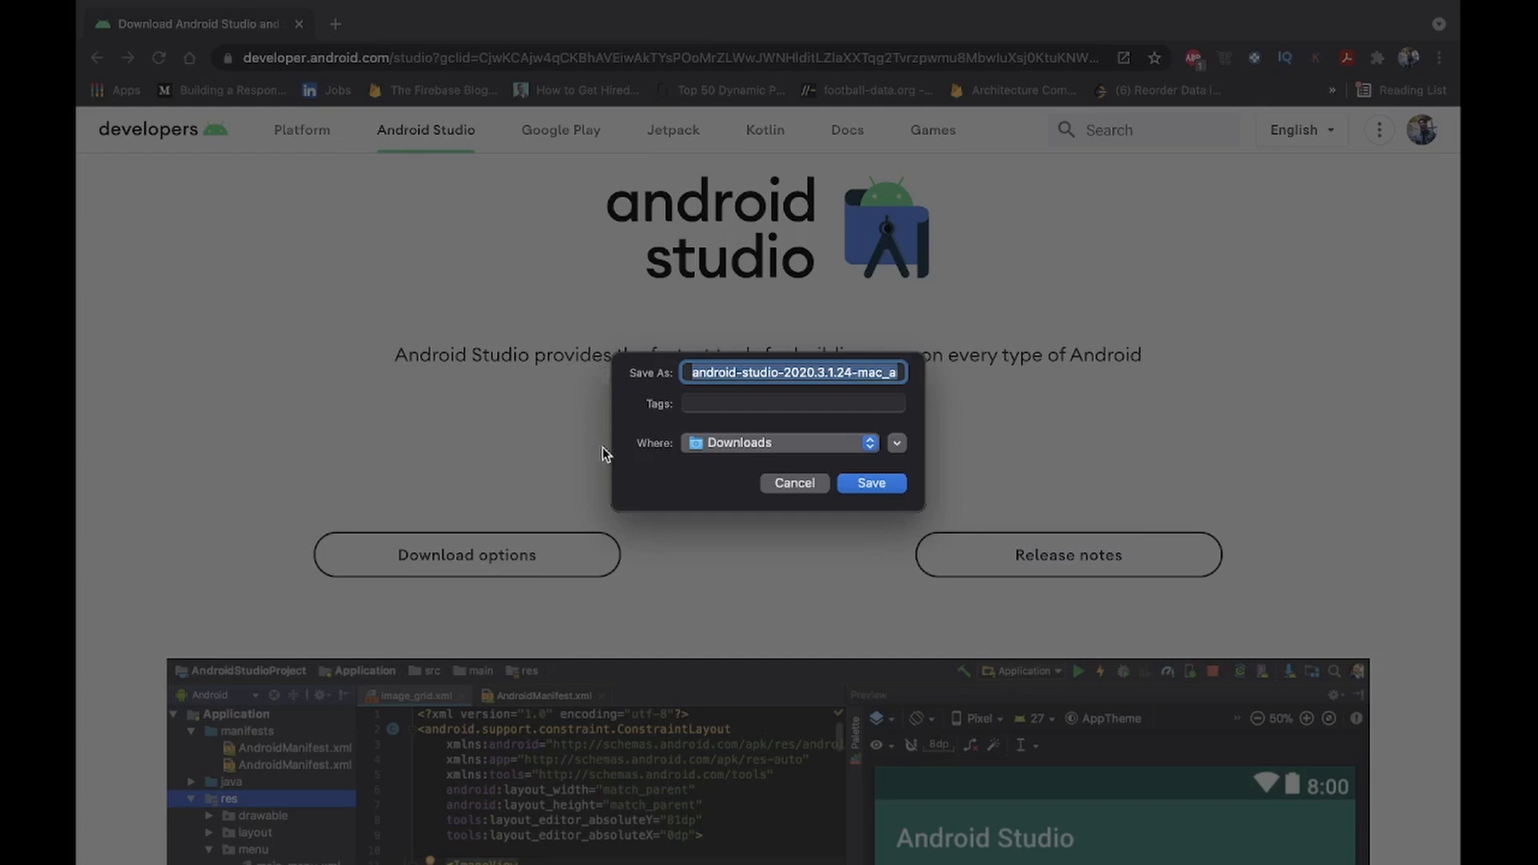
left_click(880, 489)
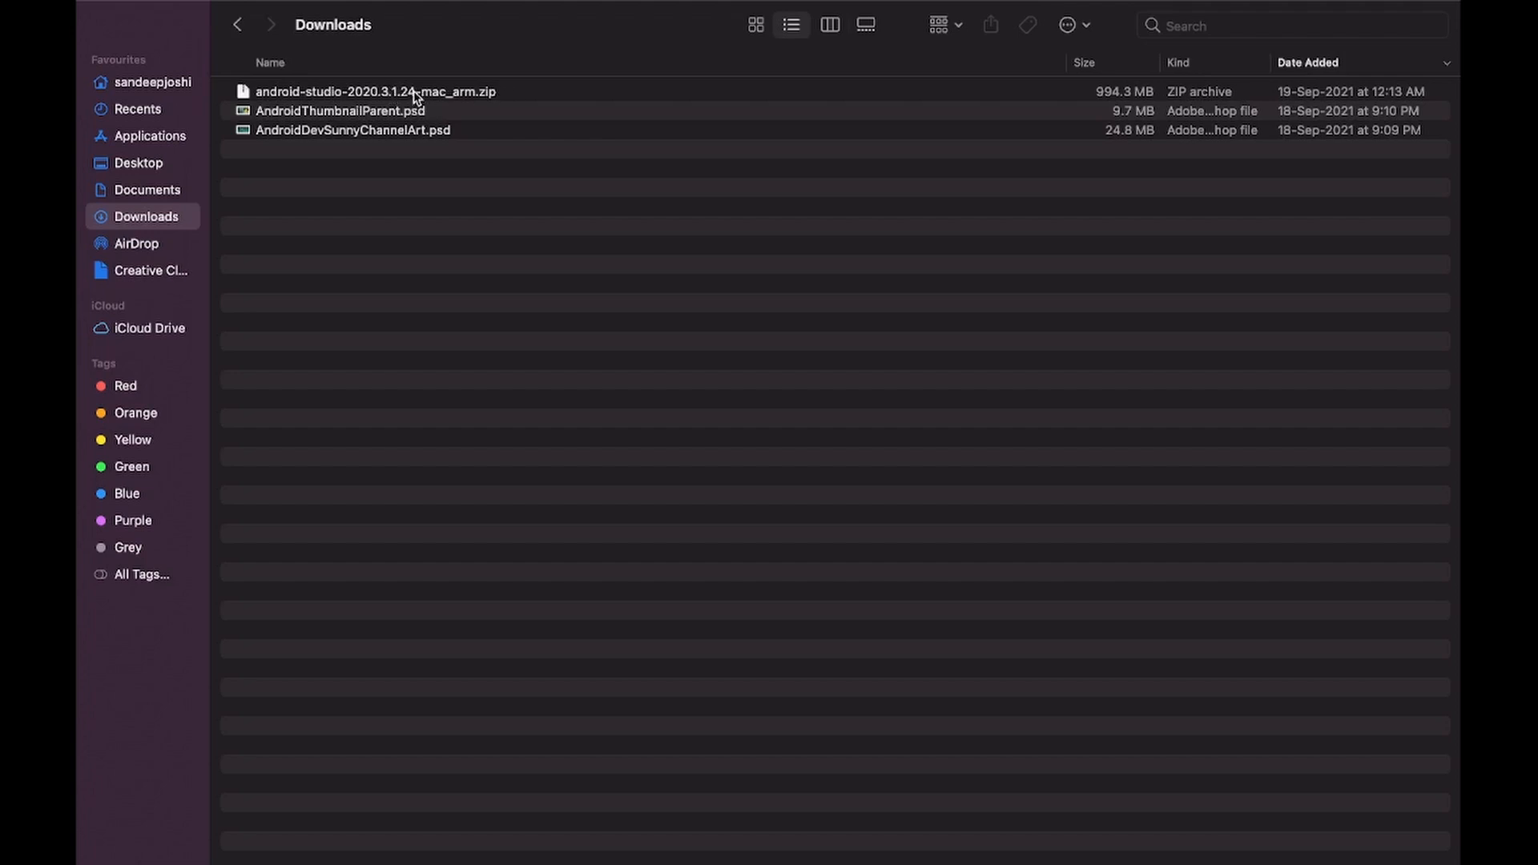
- Extract android-studio-2020.3.1.24-mac_arm.zip in Downloads and move the Android Studio app into the Applications folder, opening that folder
double_click(414, 93)
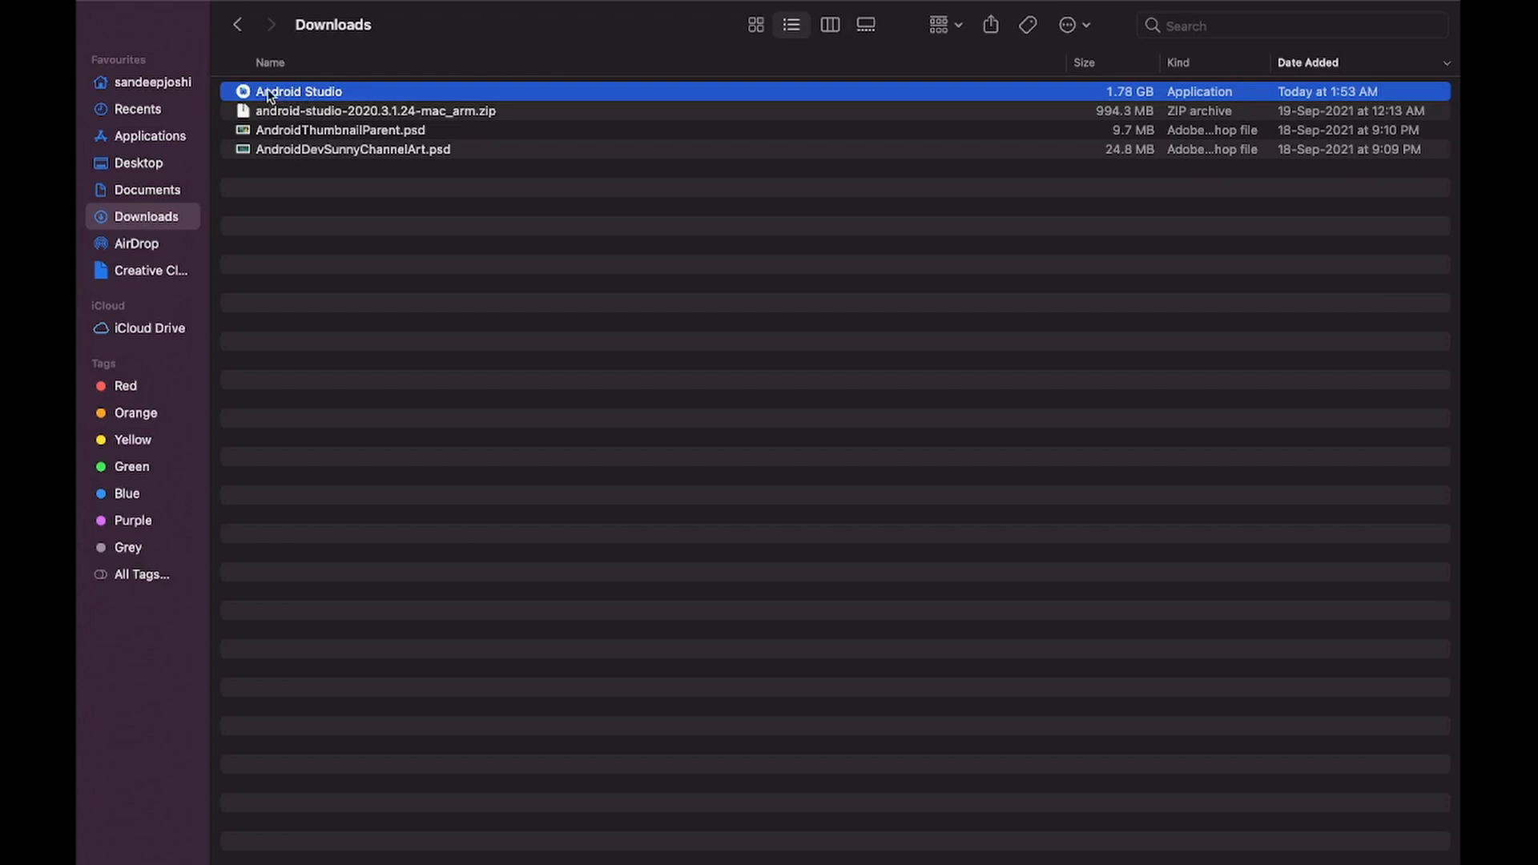
left_click_drag(265, 95, 131, 142)
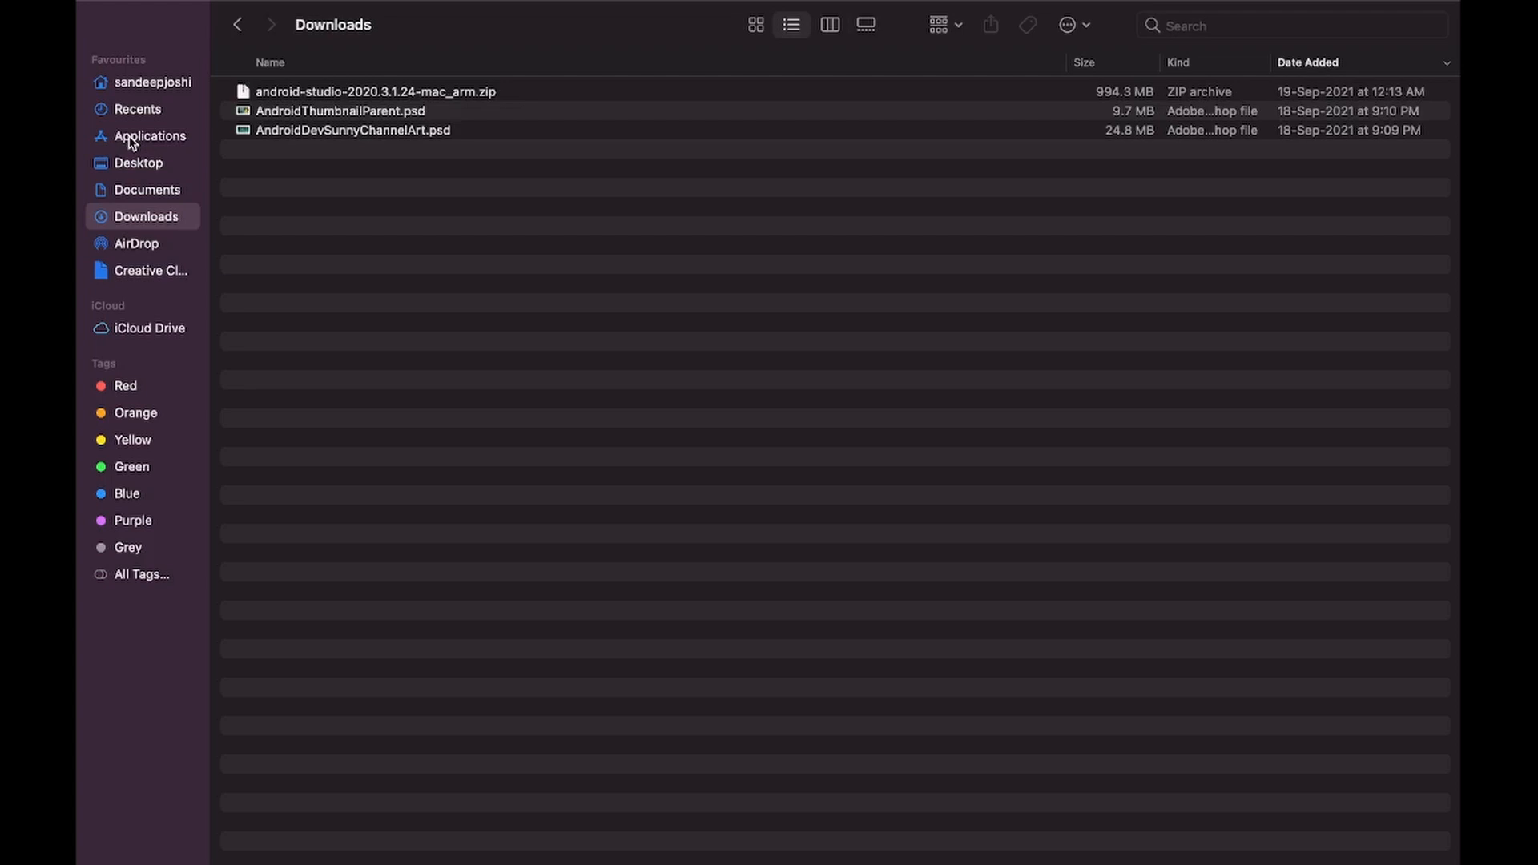
left_click(132, 138)
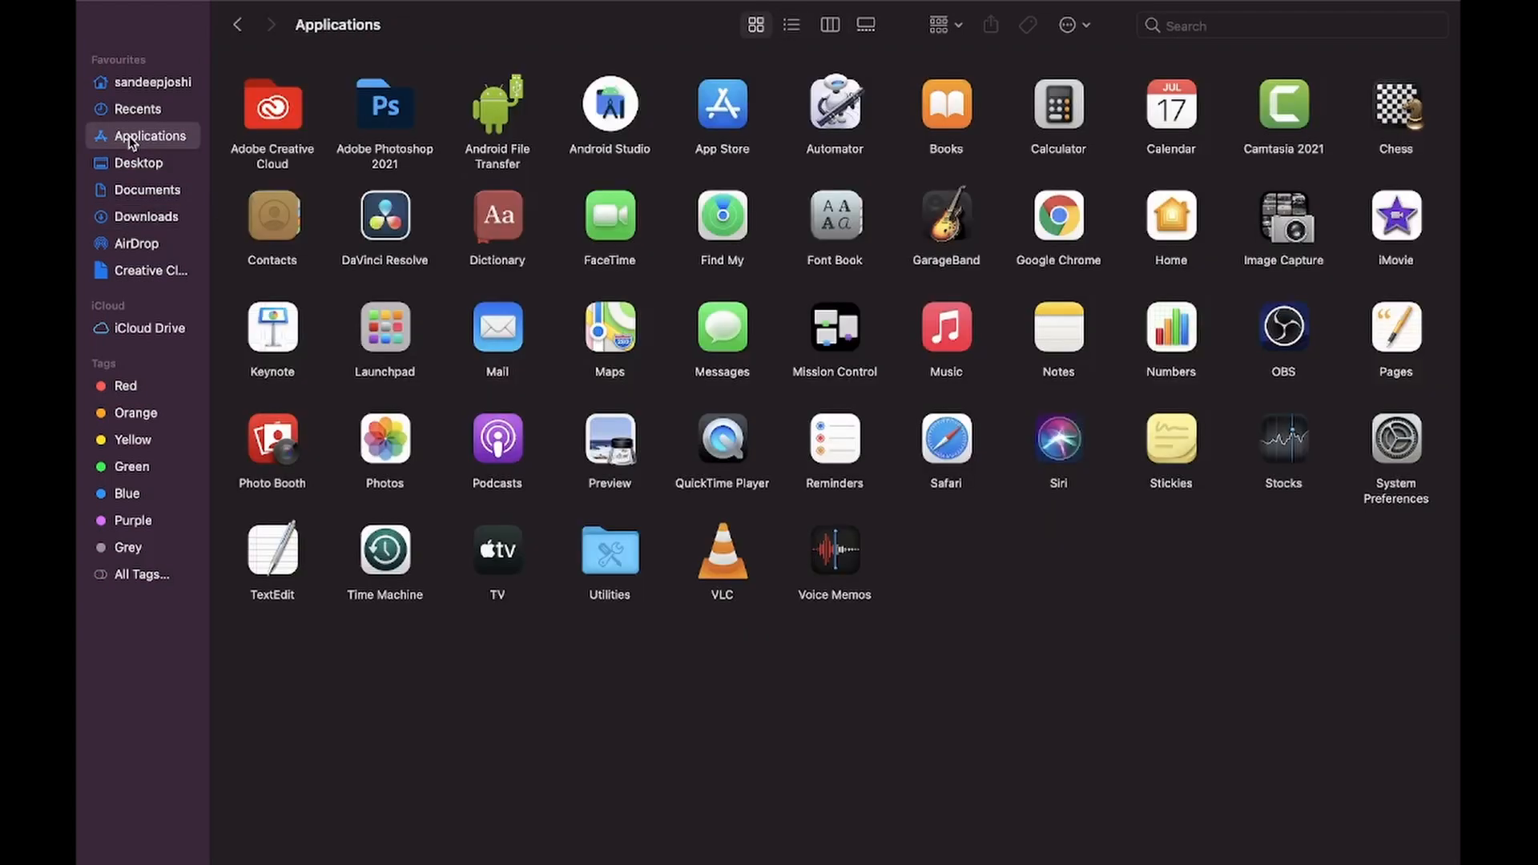
- Launch Android Studio from Applications, allow the downloaded app to open, and choose not to import settings
left_click(621, 118)
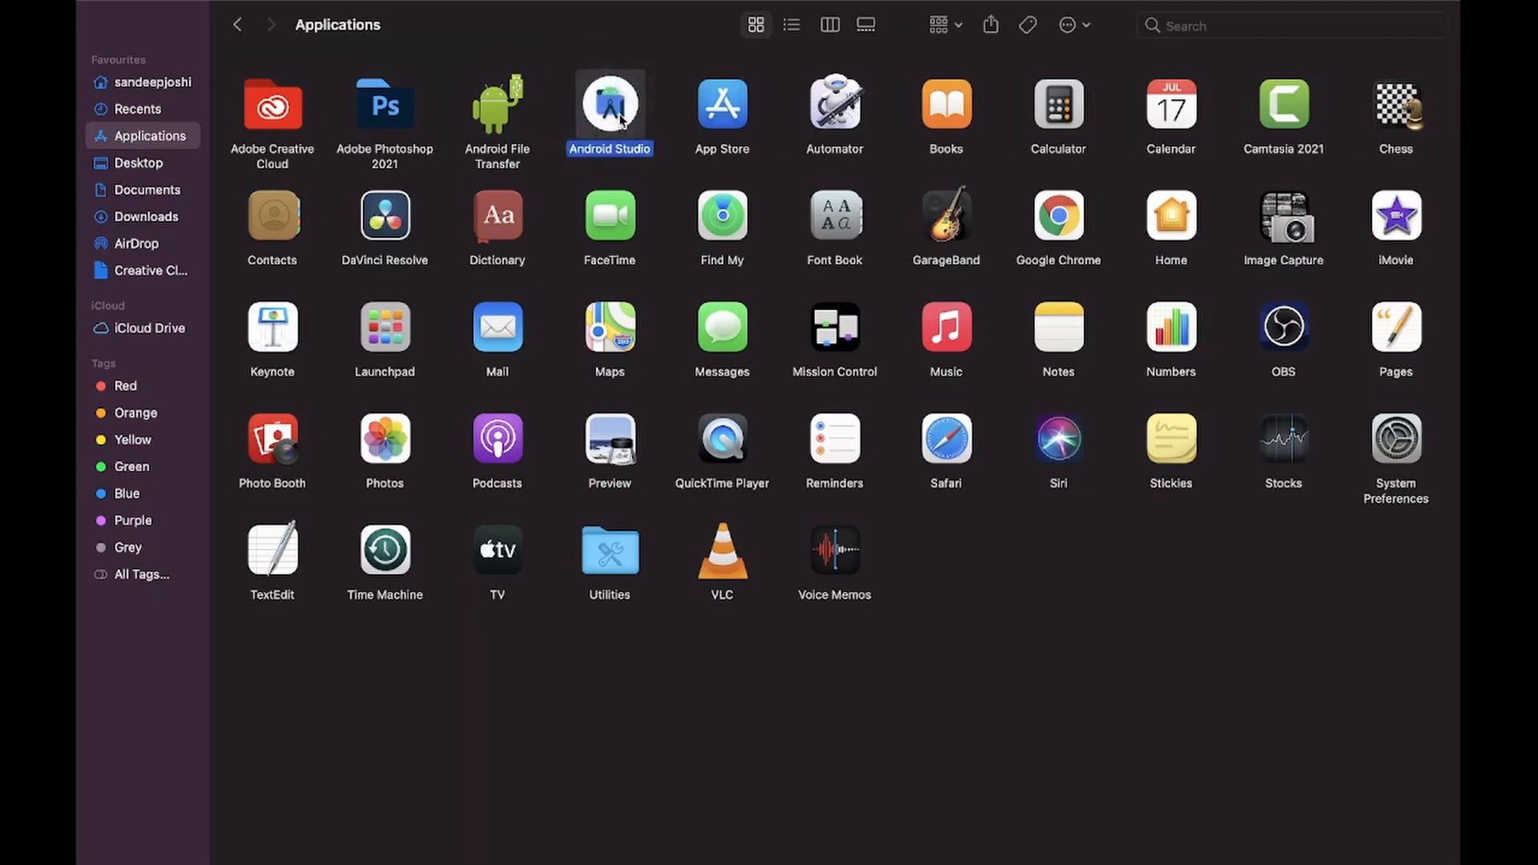
double_click(622, 119)
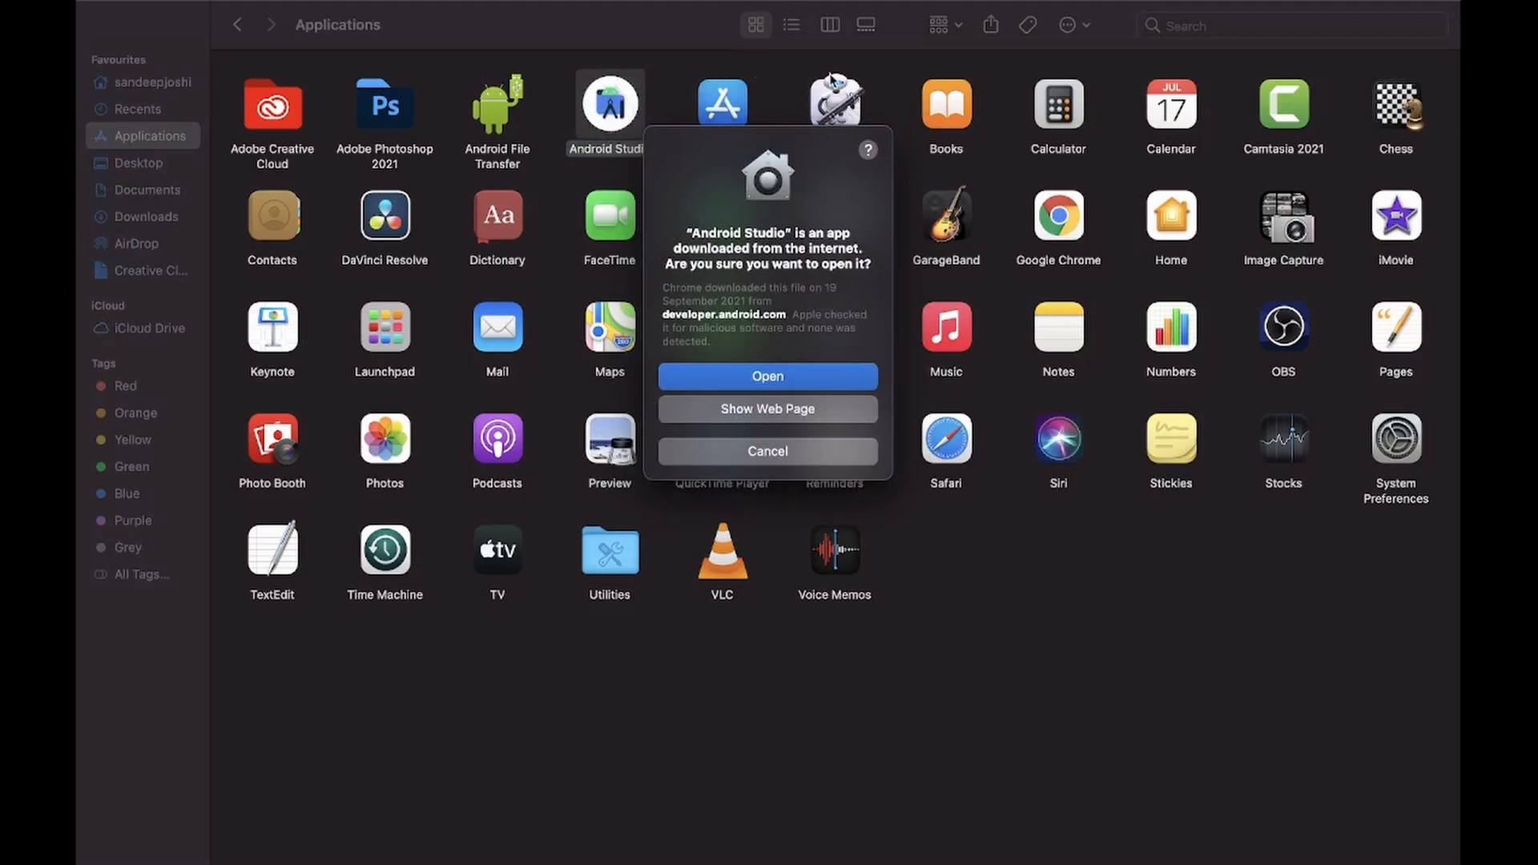
left_click(785, 376)
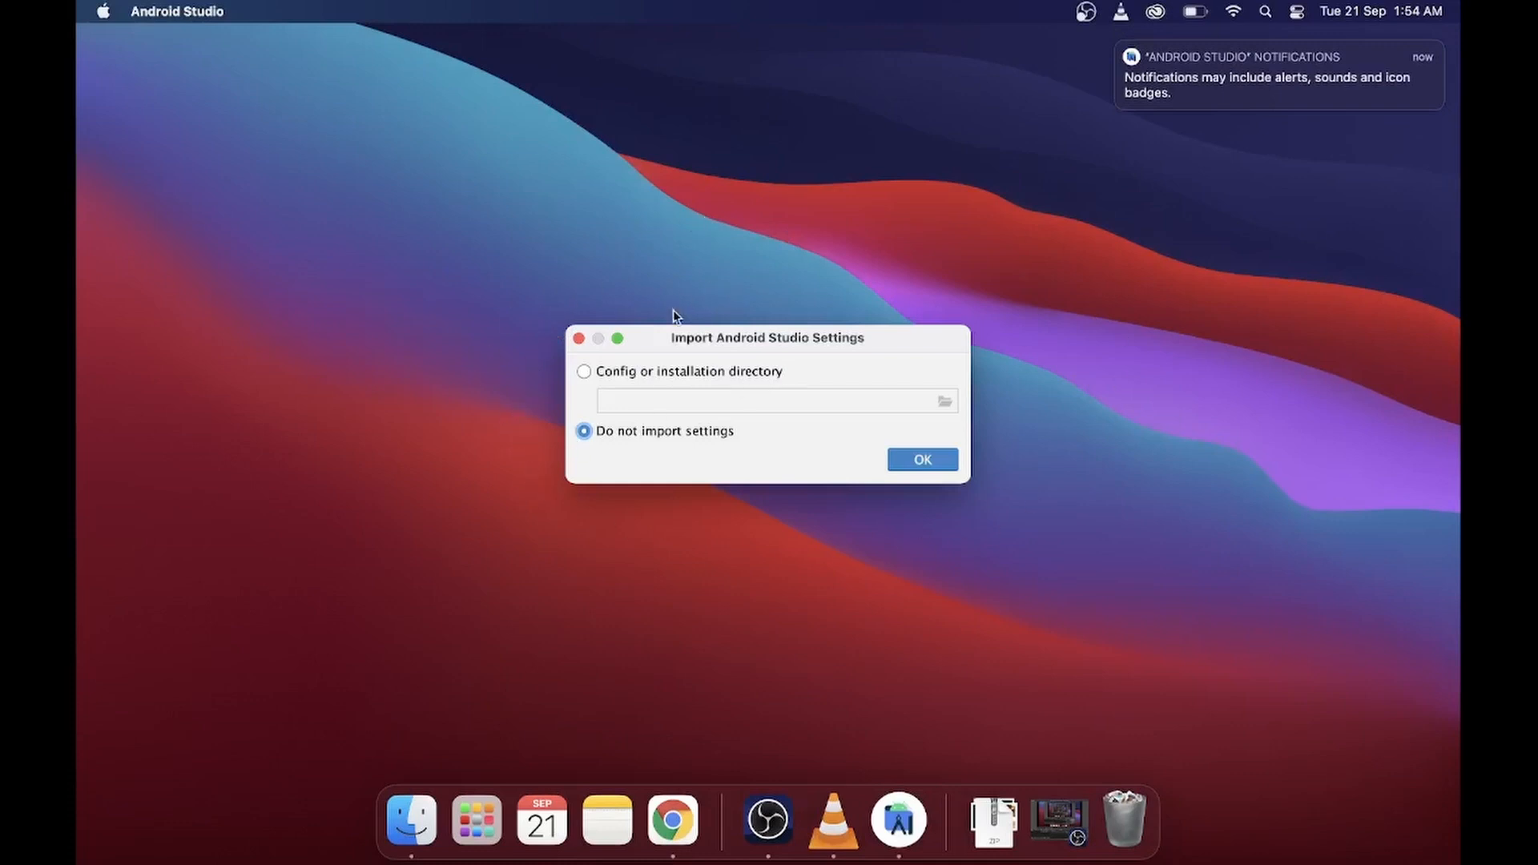
left_click(923, 459)
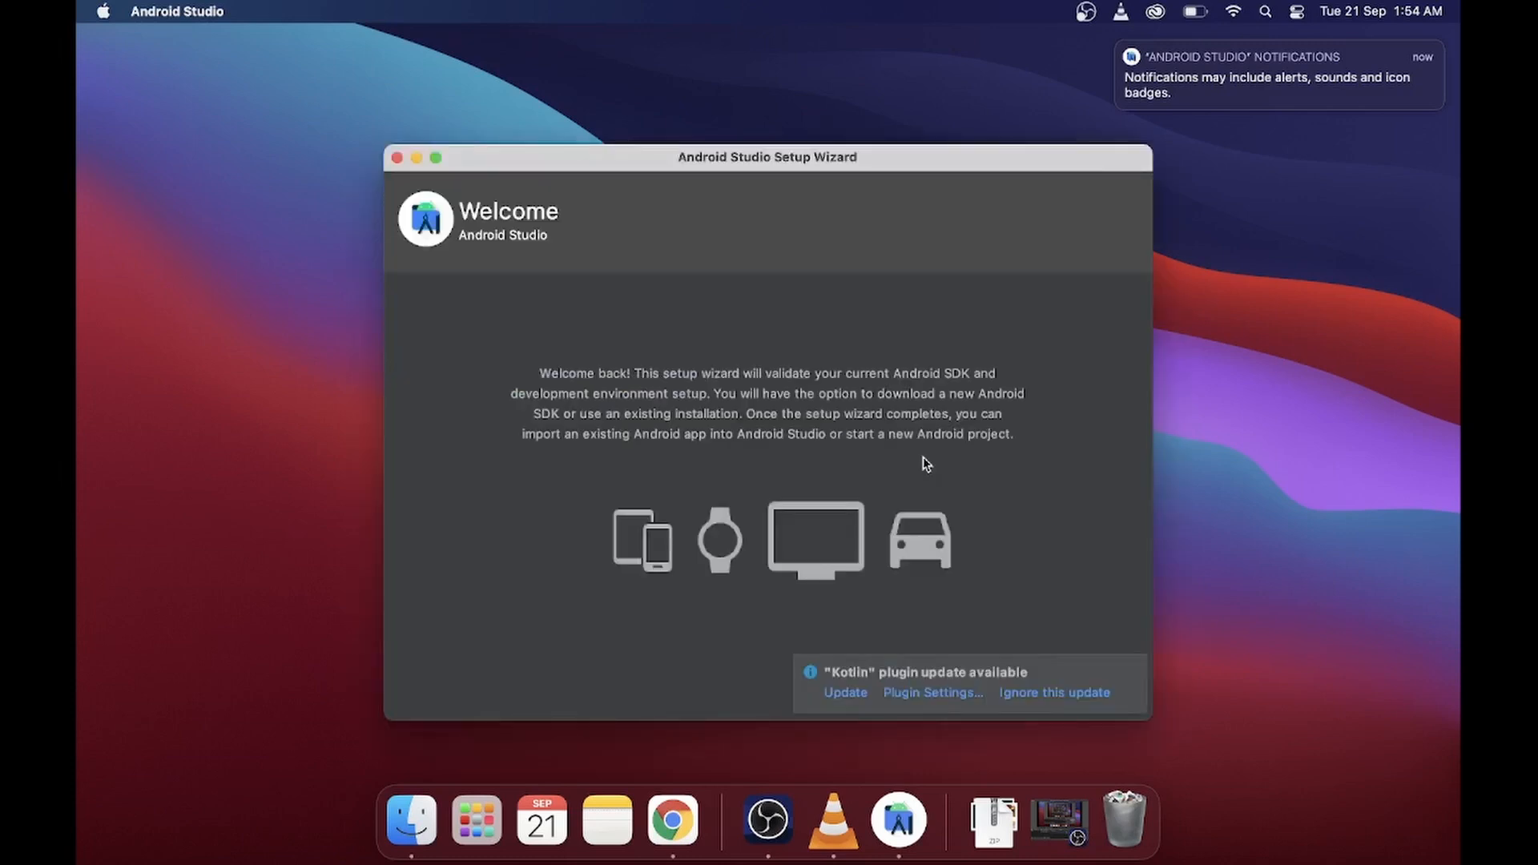
- Dismiss the Kotlin plugin update notice and accept the Standard install type in the setup wizard
left_click(1131, 669)
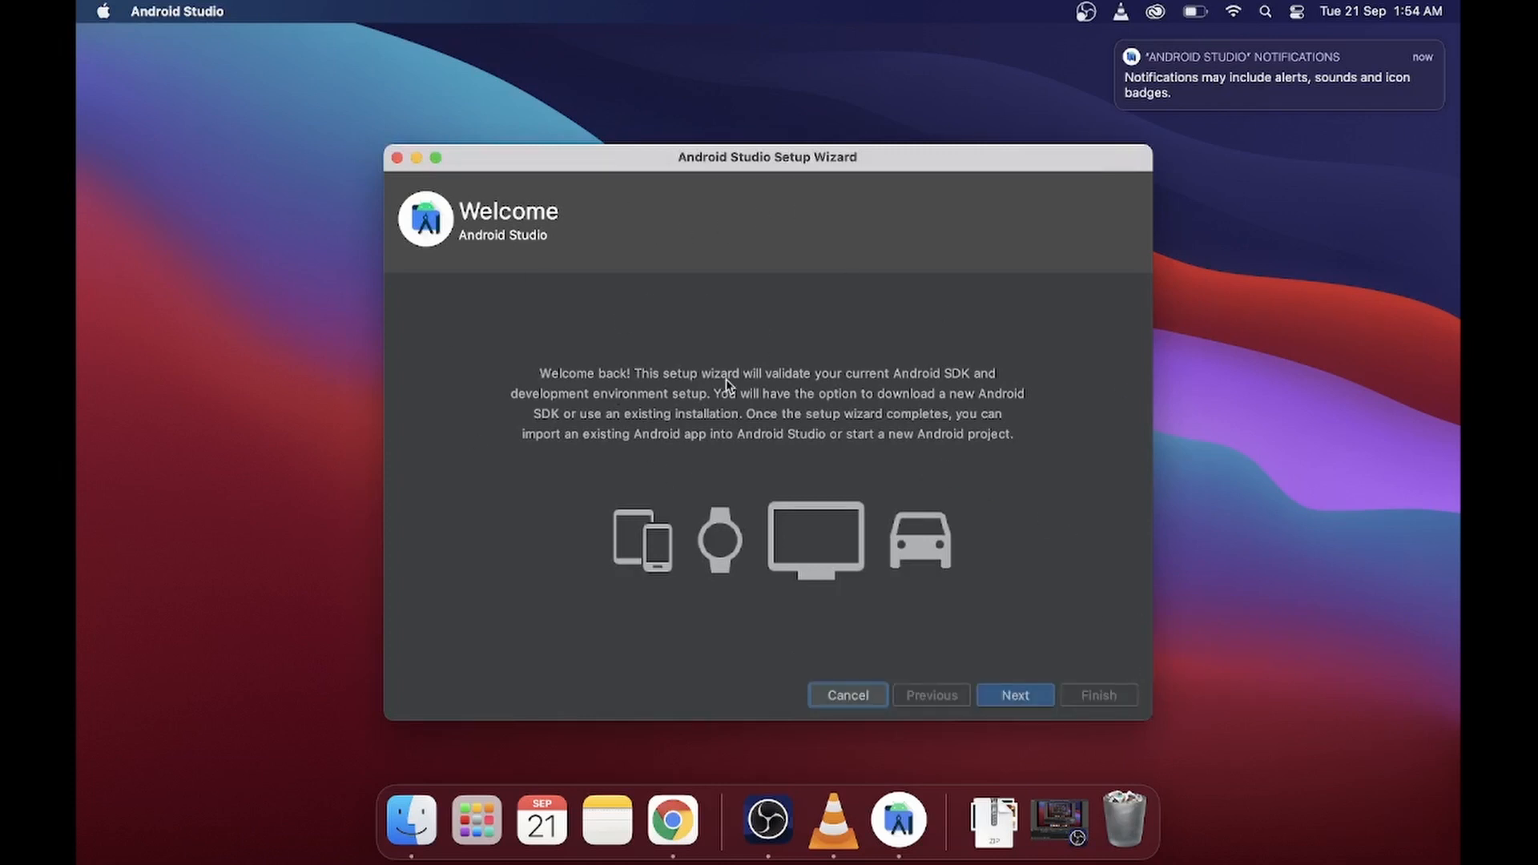
left_click(1009, 701)
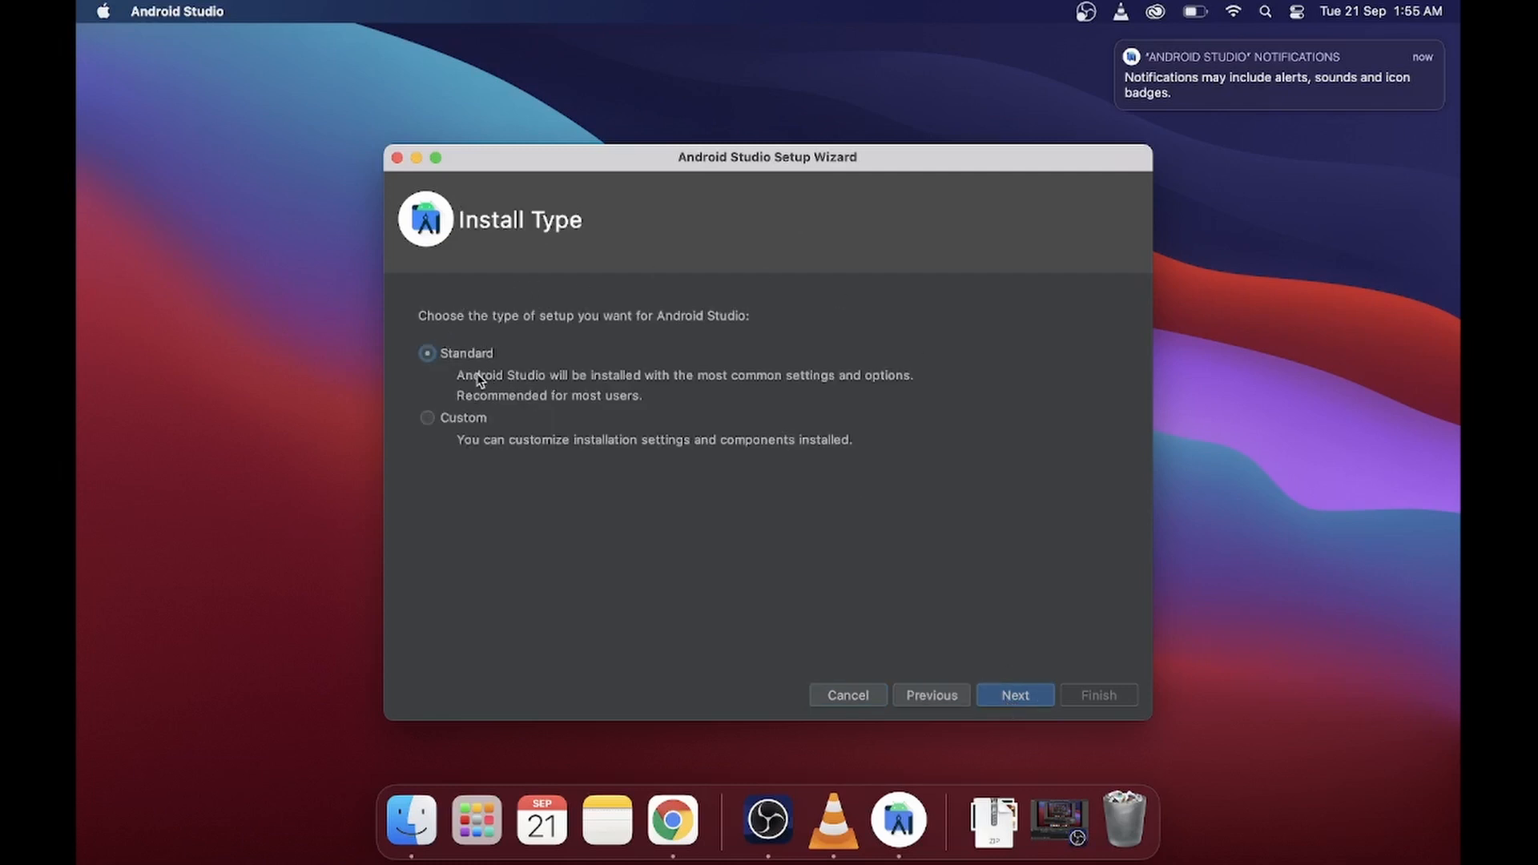
left_click(1017, 697)
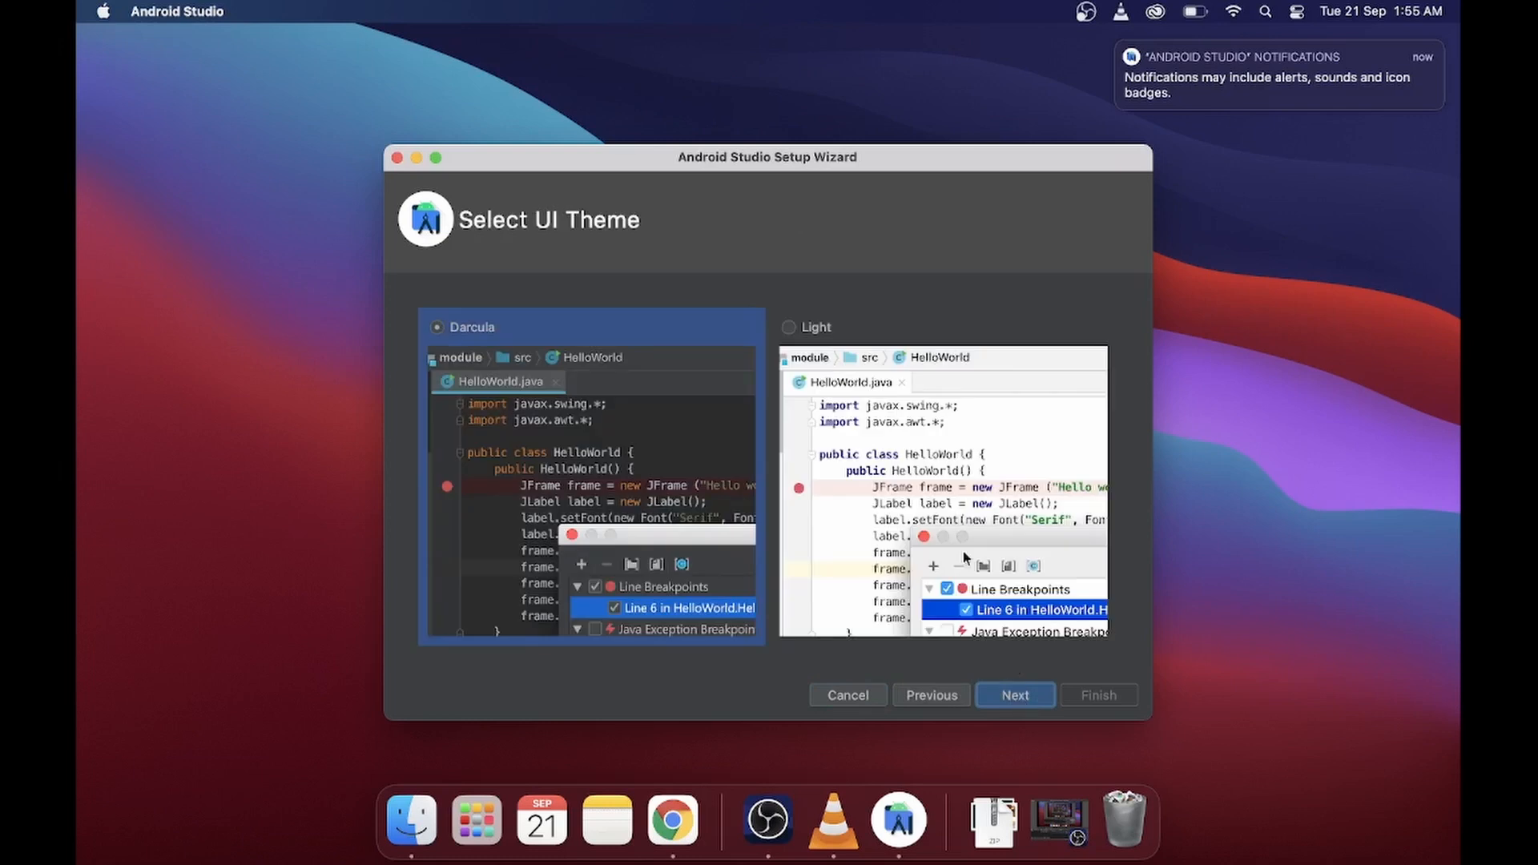
- Keep the Darcula UI theme and complete the Android Studio setup wizard
left_click(811, 328)
left_click(433, 328)
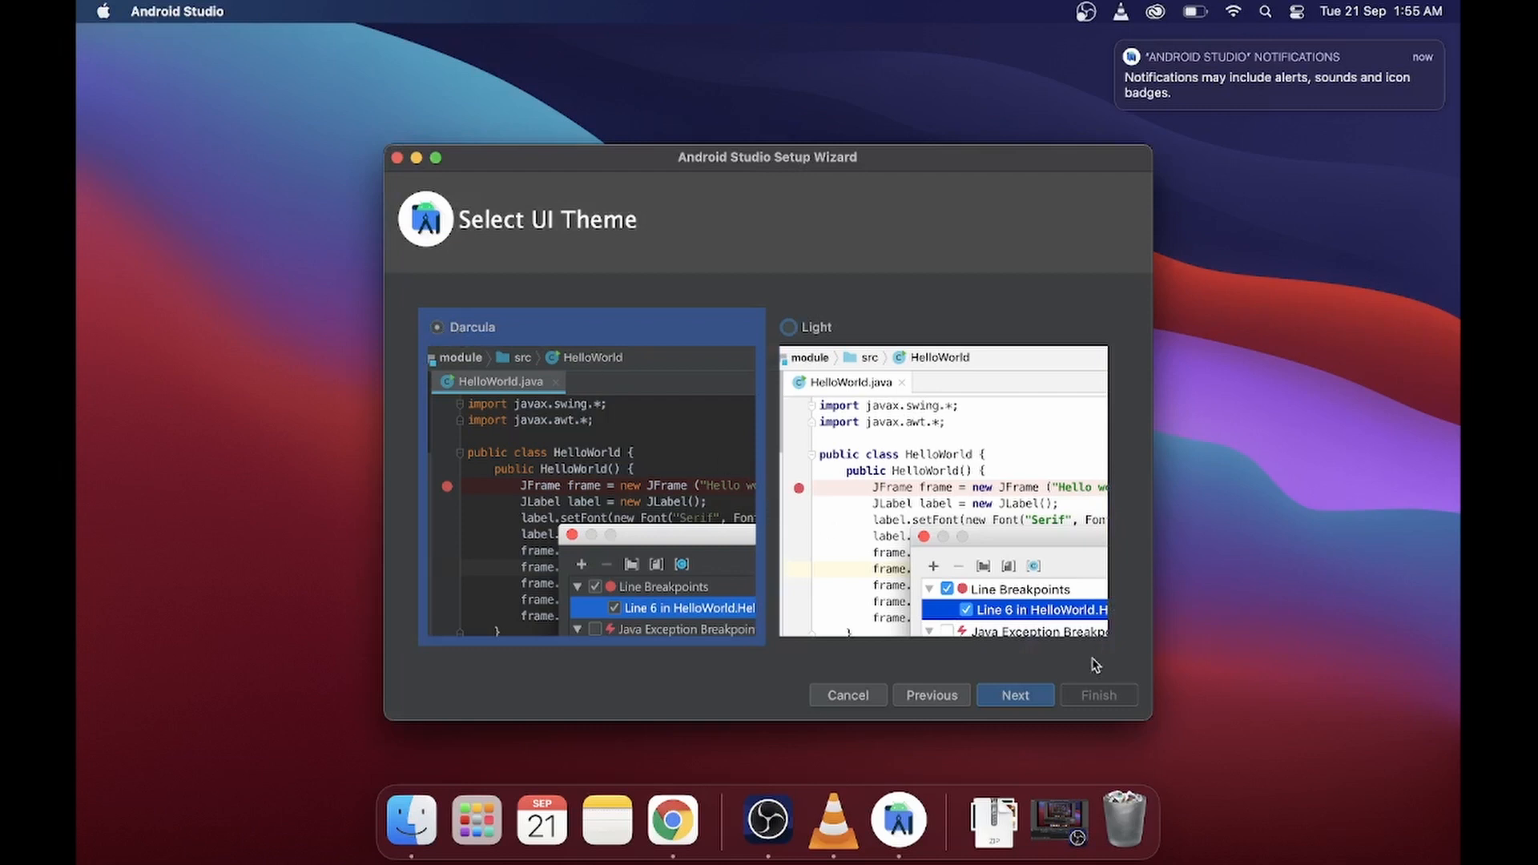
left_click(1014, 697)
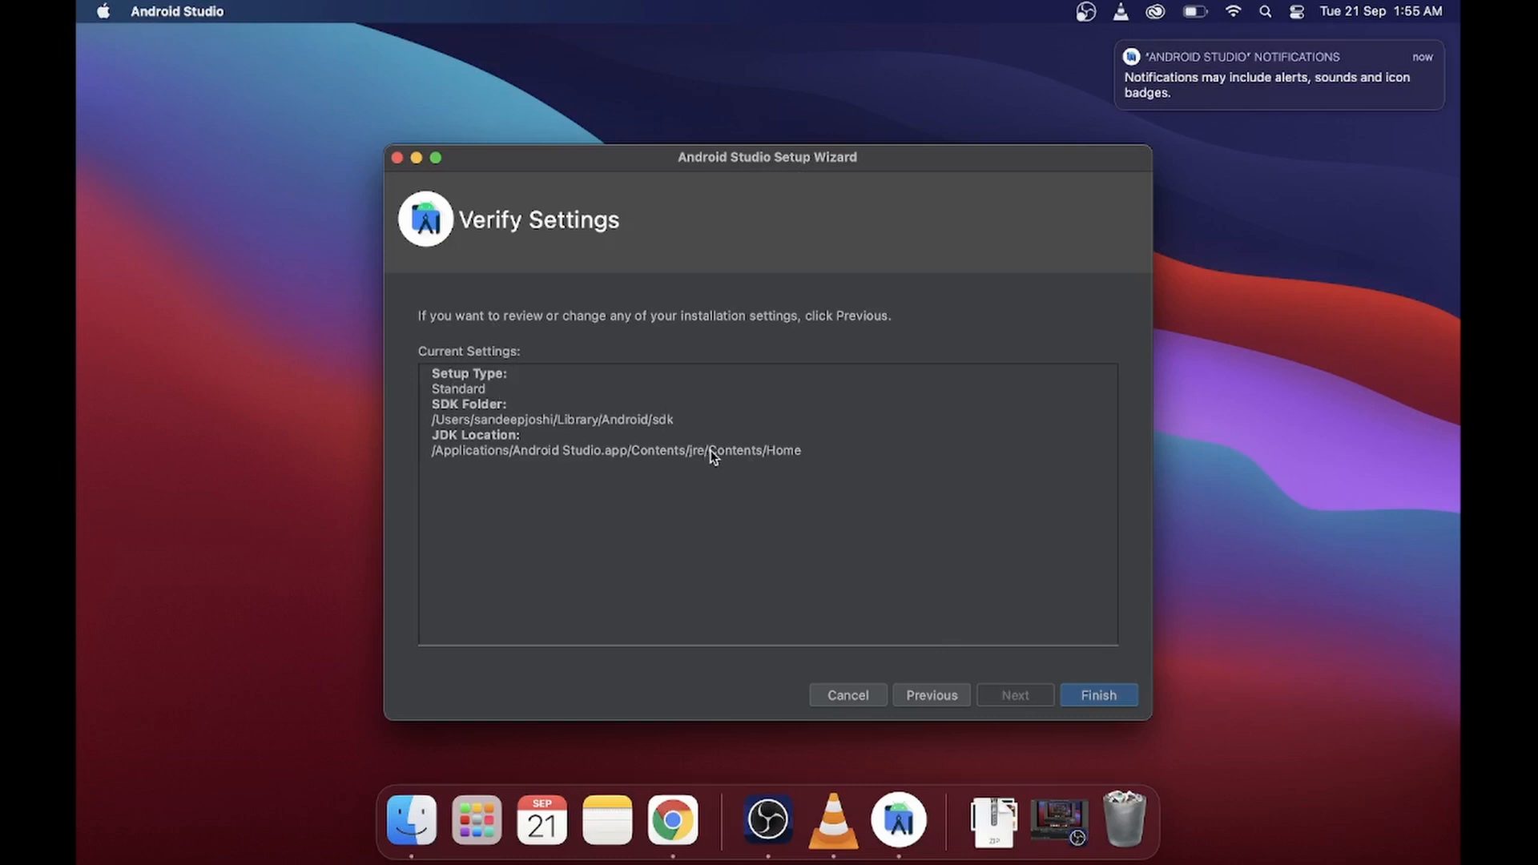
left_click(1102, 692)
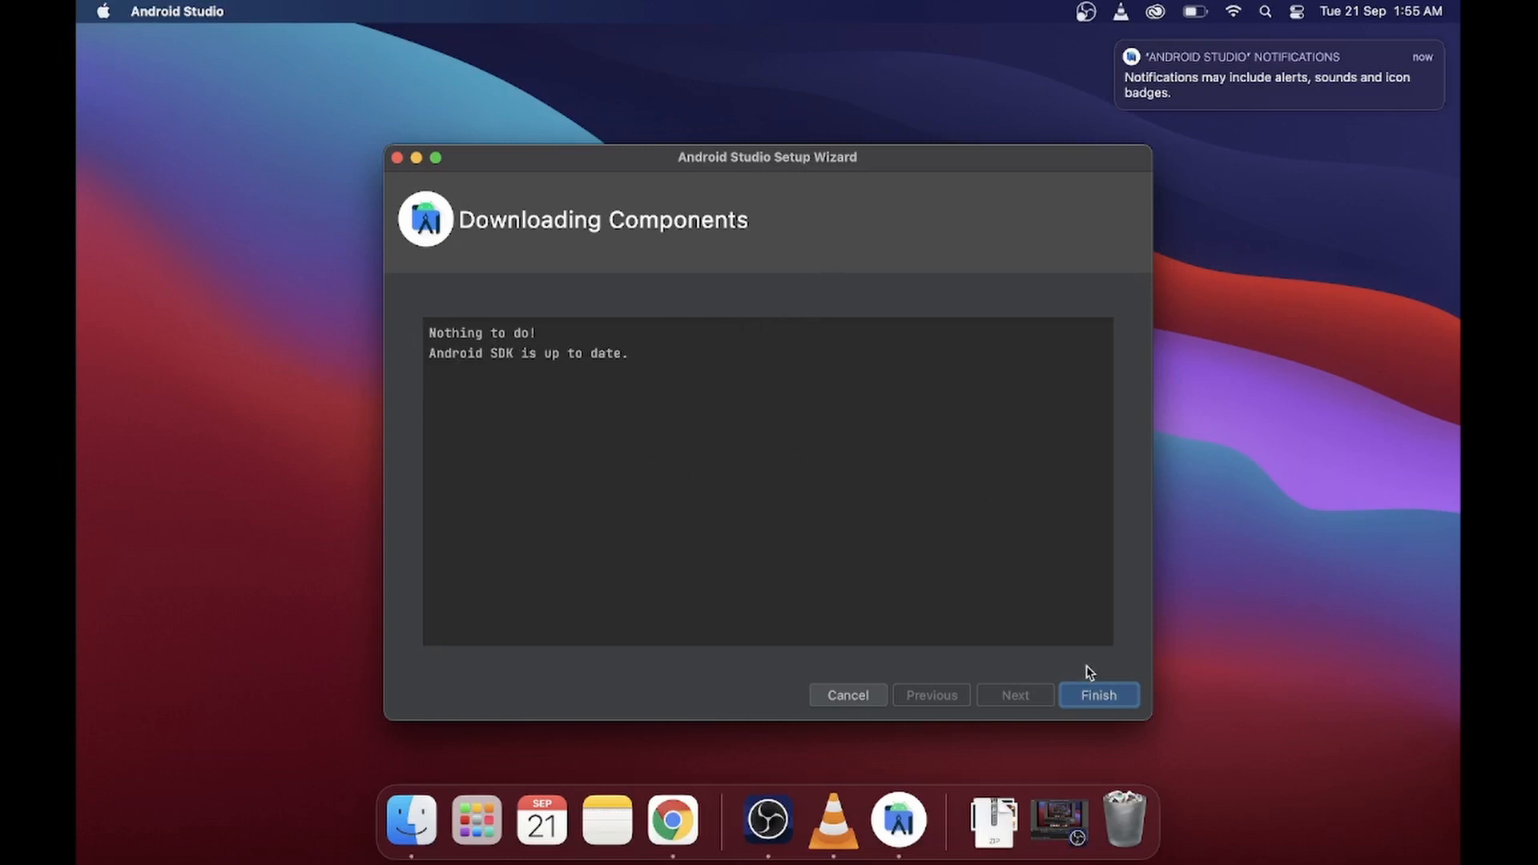
left_click(1097, 693)
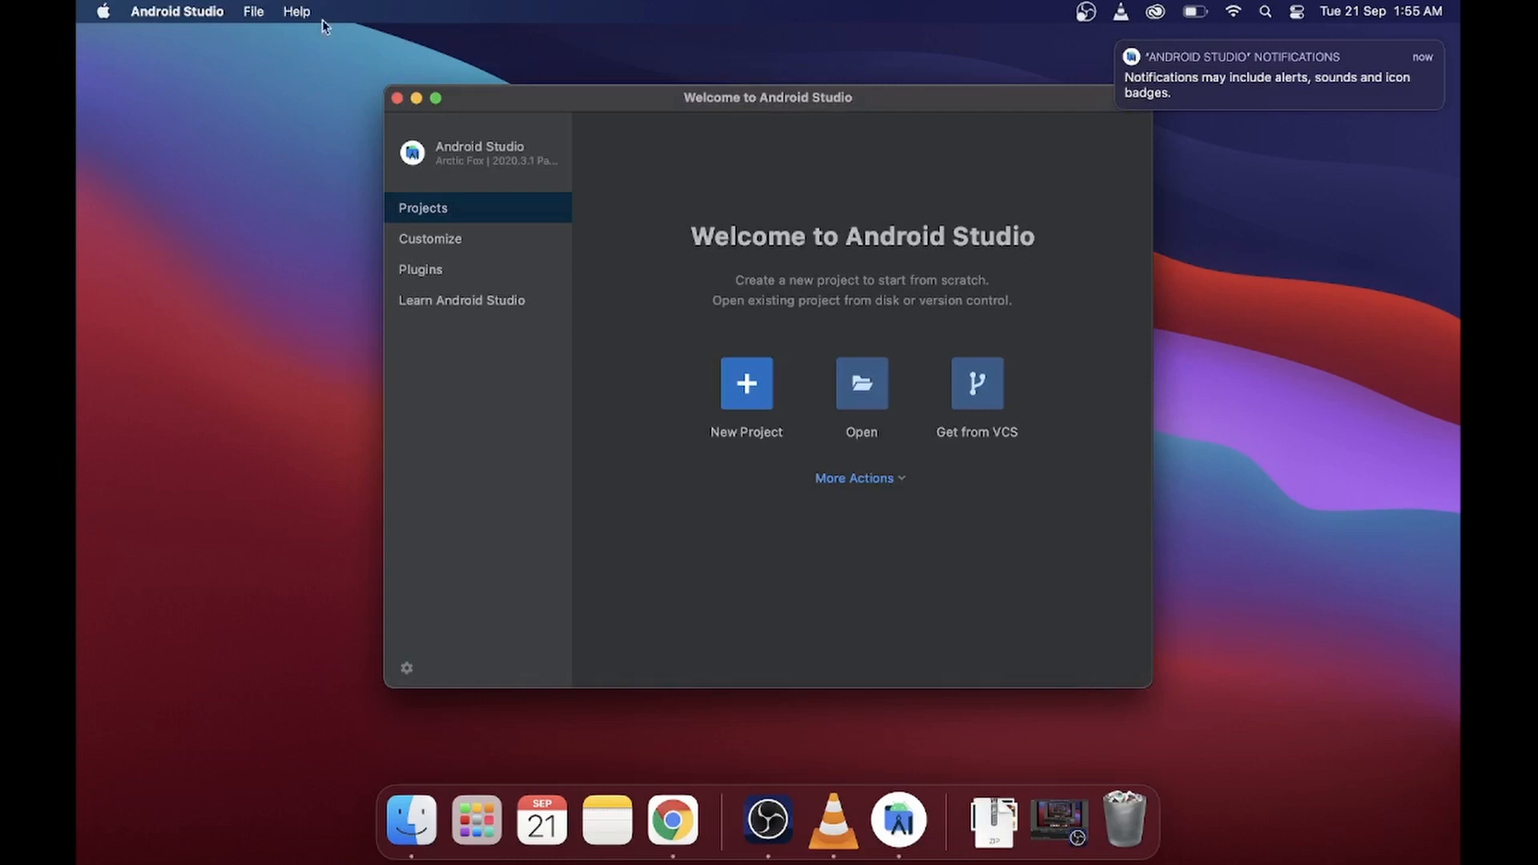
- Make the welcome window full screen and start a new phone and tablet project from the Basic Activity template
left_click(436, 99)
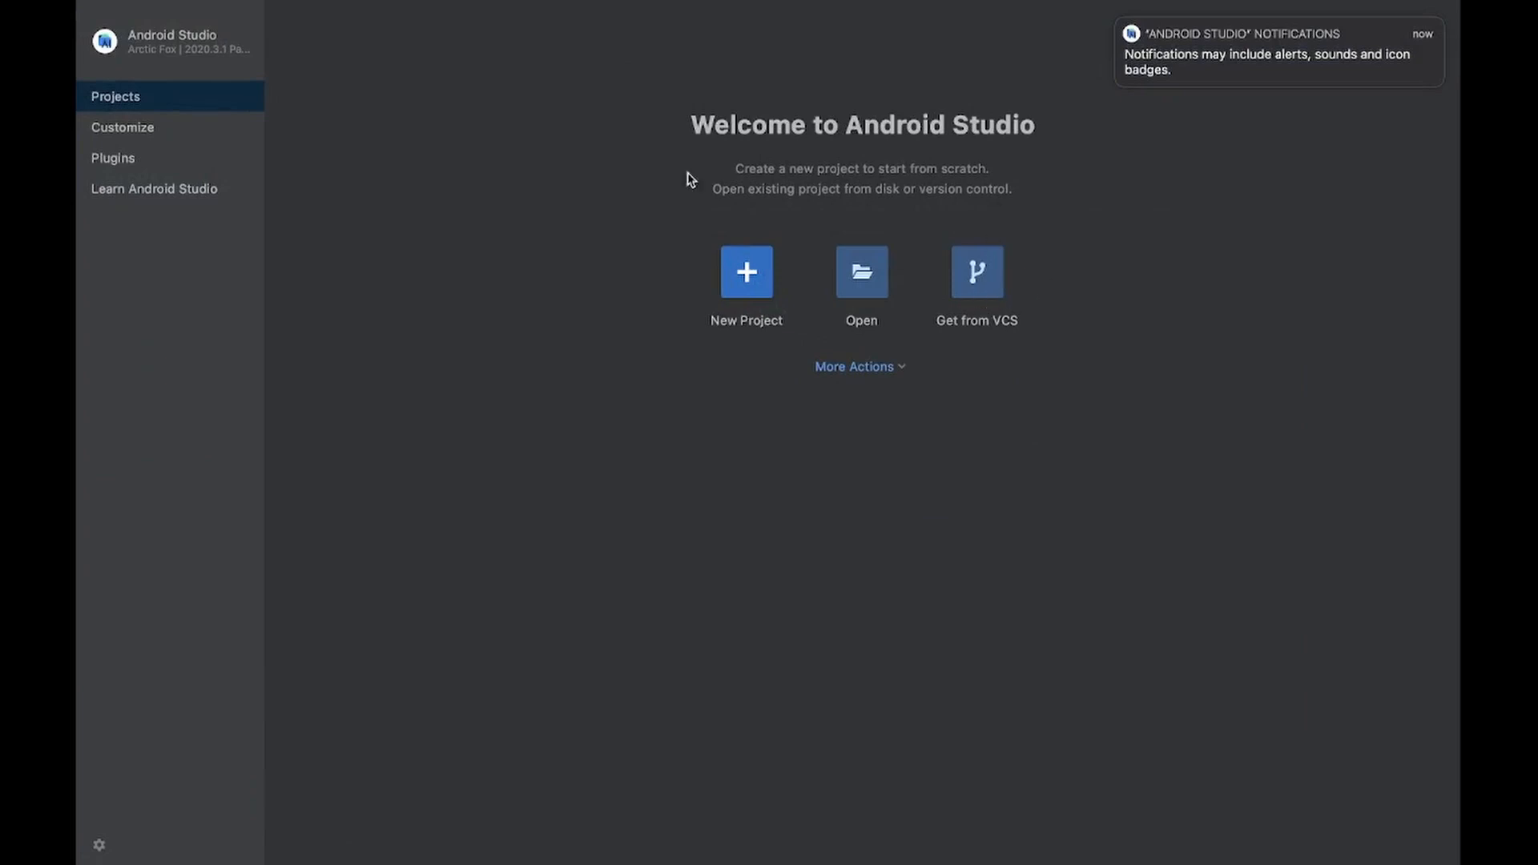
left_click(759, 277)
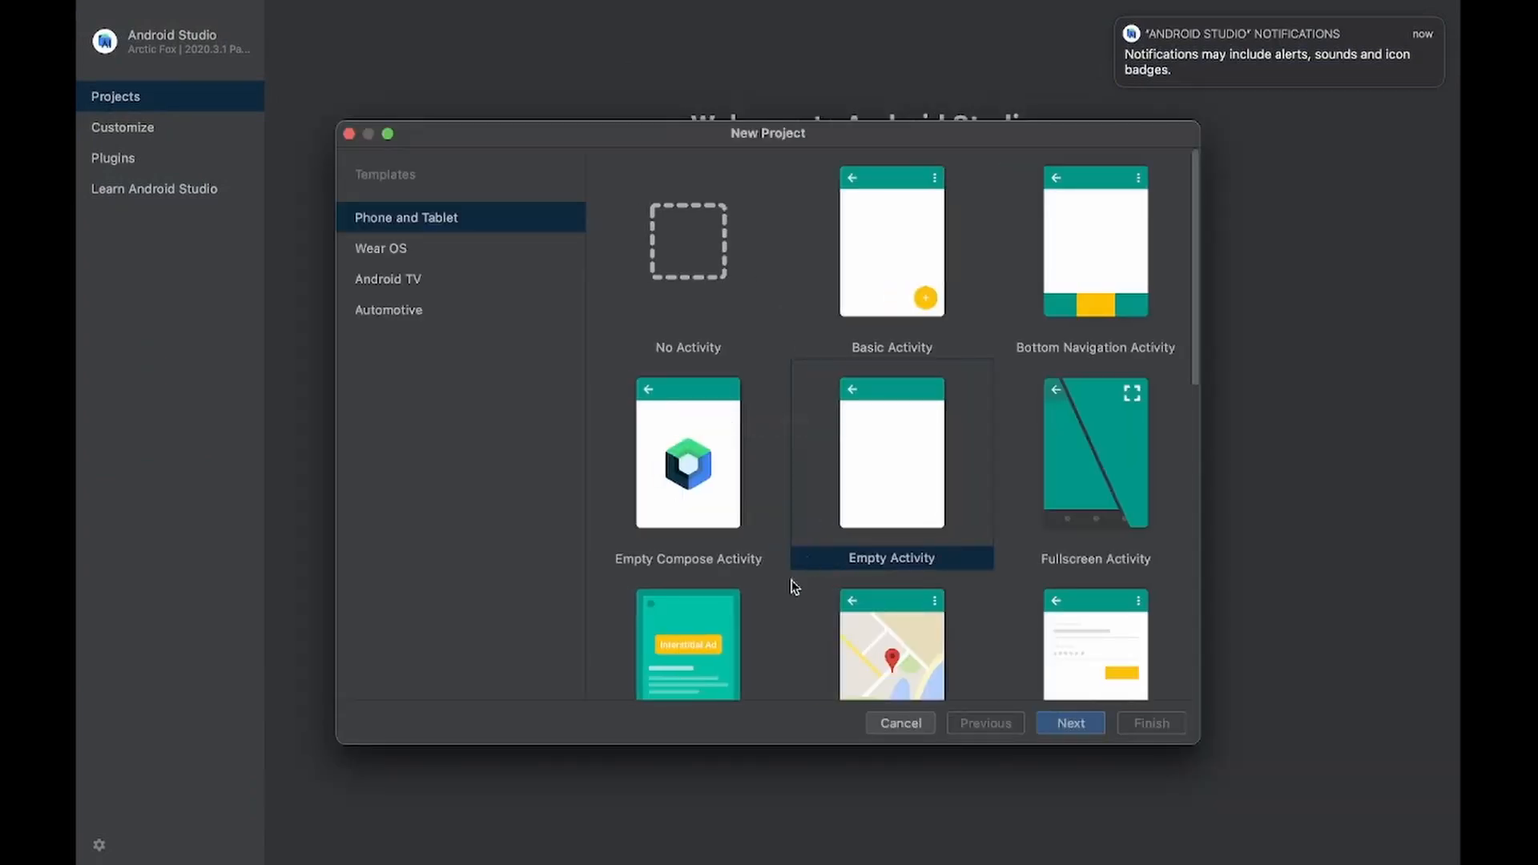
left_click(914, 262)
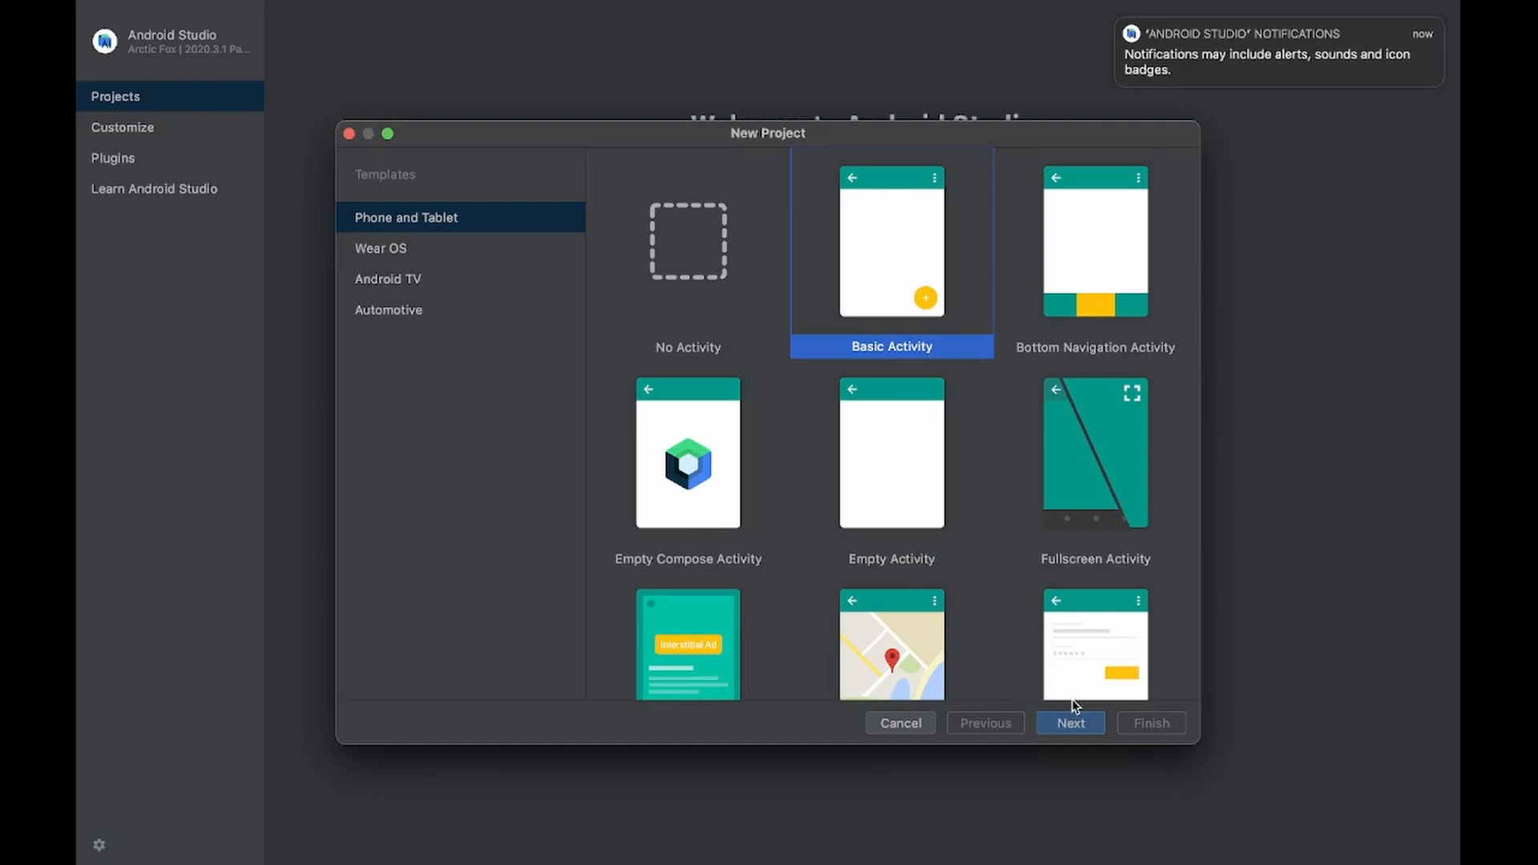
left_click(1071, 723)
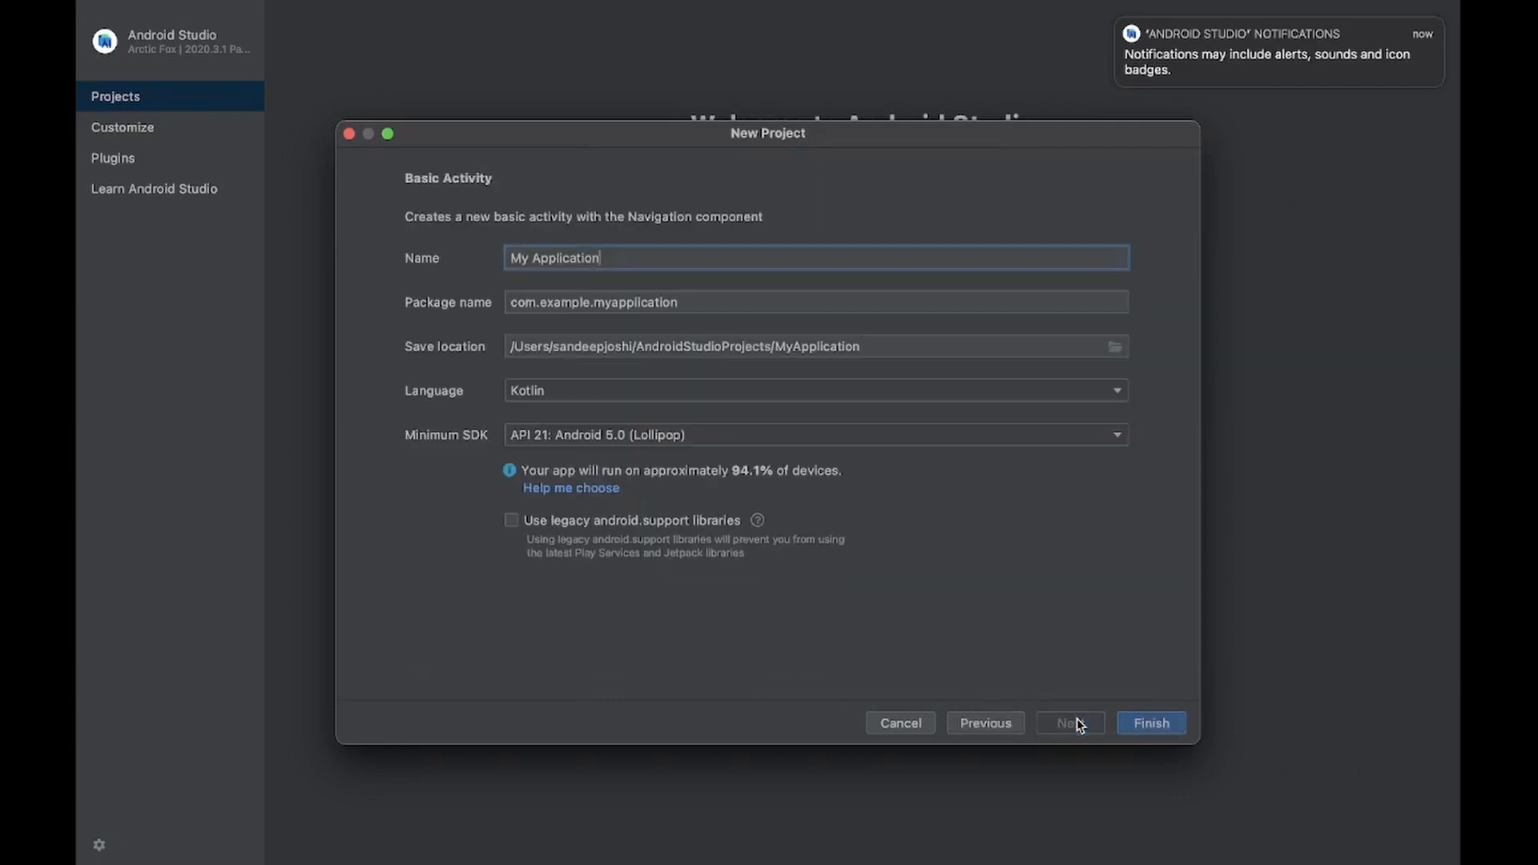
- Name the new project TestApp
key("super+a")
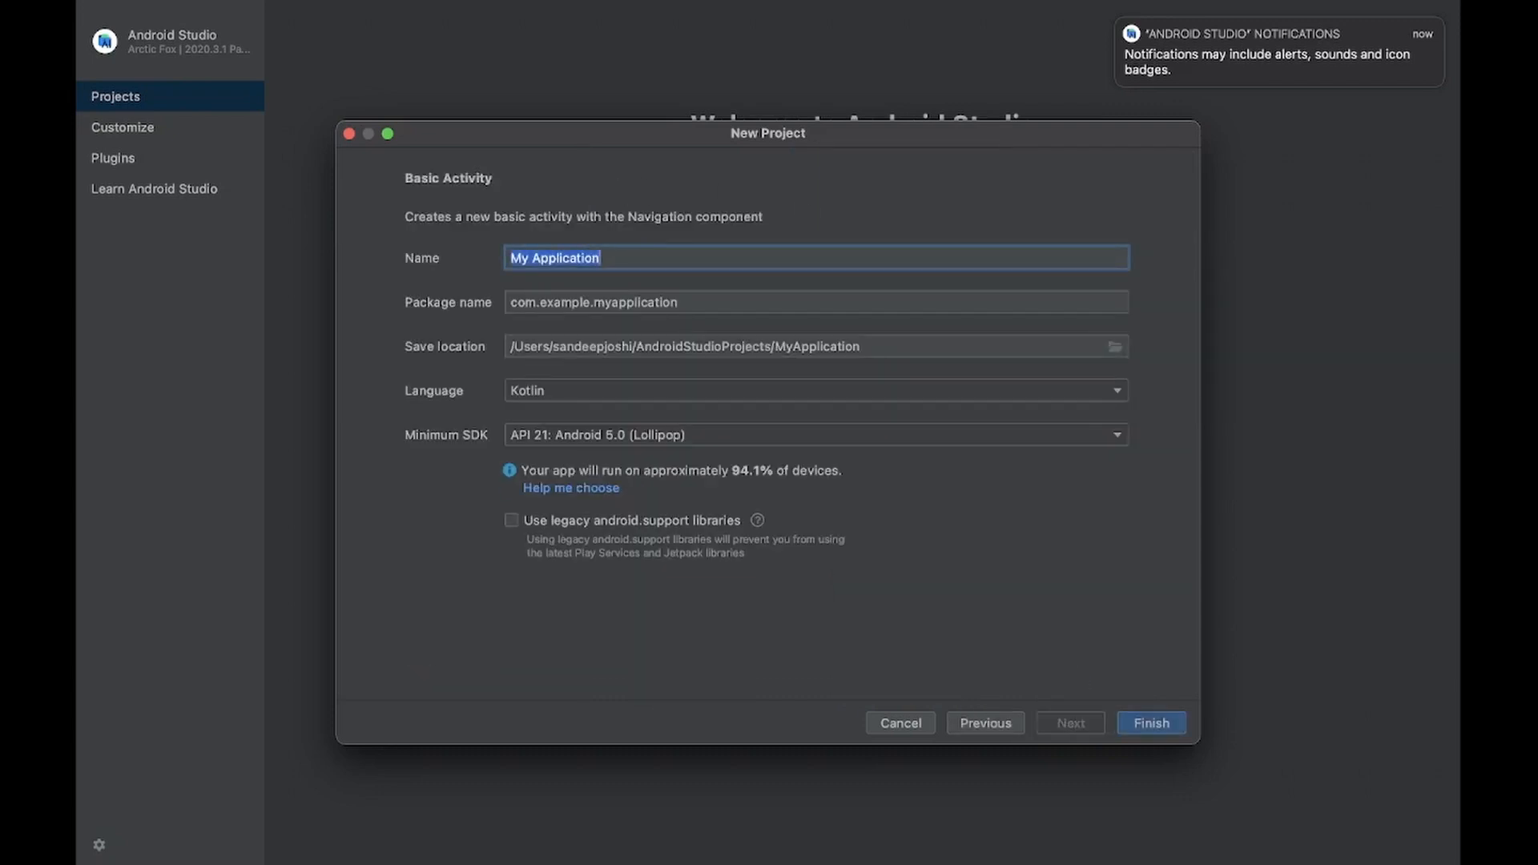
key("BackSpace")
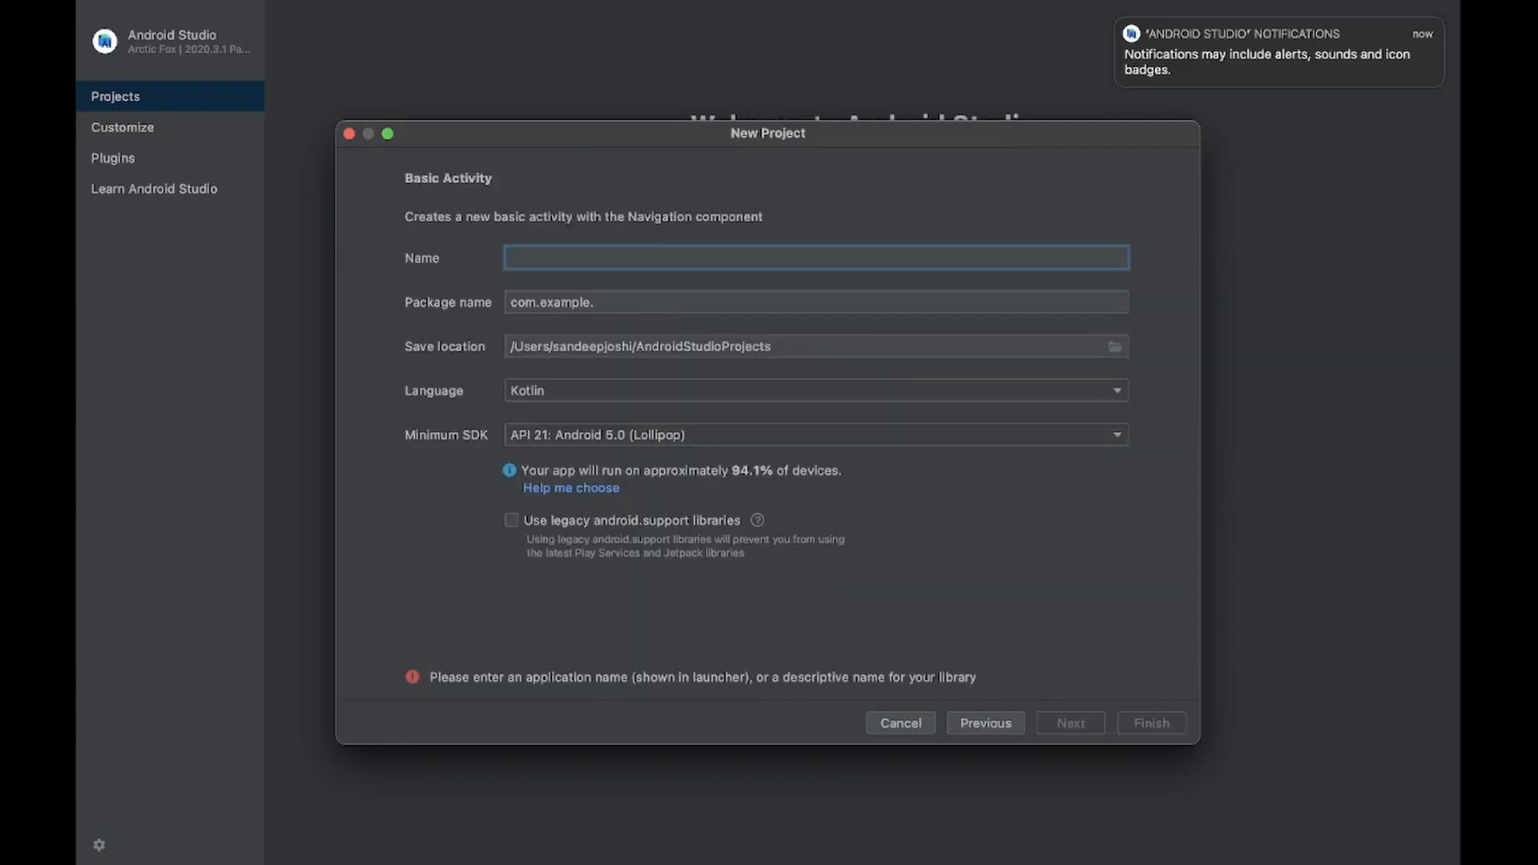
type("TestApp")
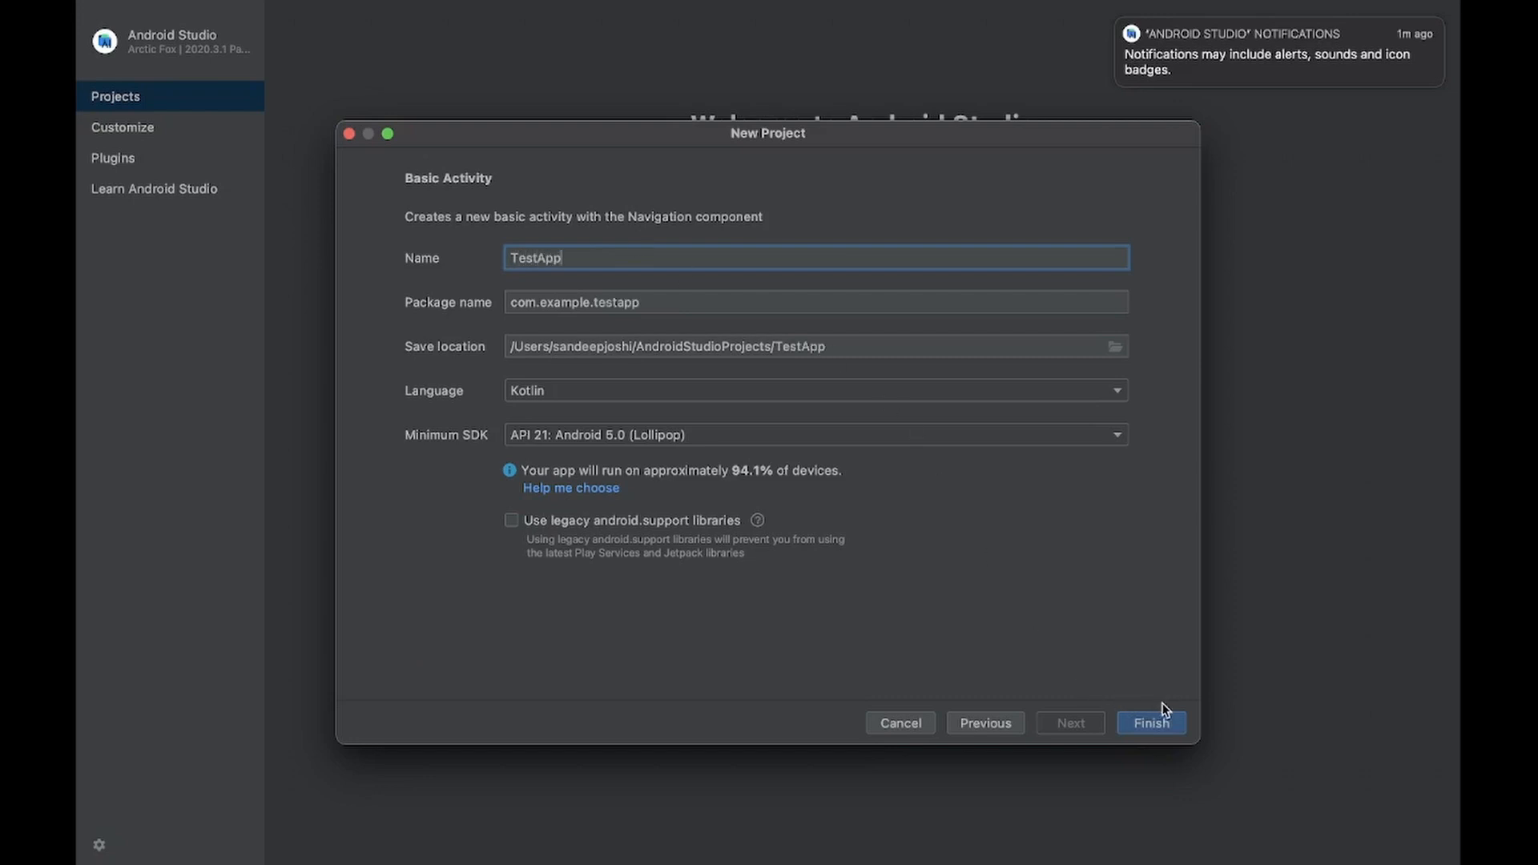
- Try API 24: Android 7.0 (Nougat) as the minimum SDK and set it back to API 21: Android 5.0 (Lollipop)
left_click(651, 435)
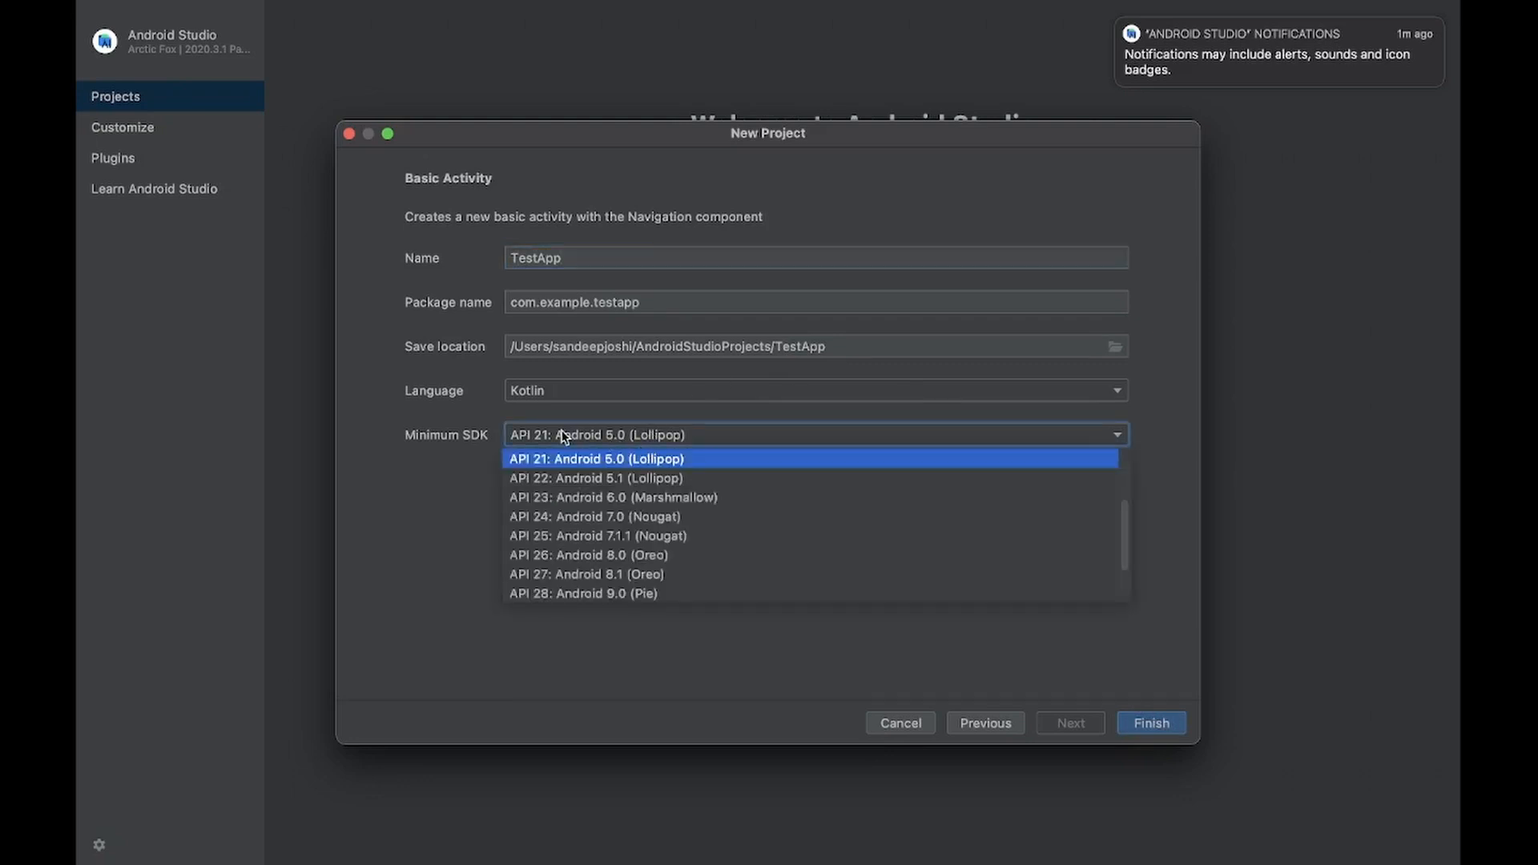
left_click(657, 522)
left_click(705, 439)
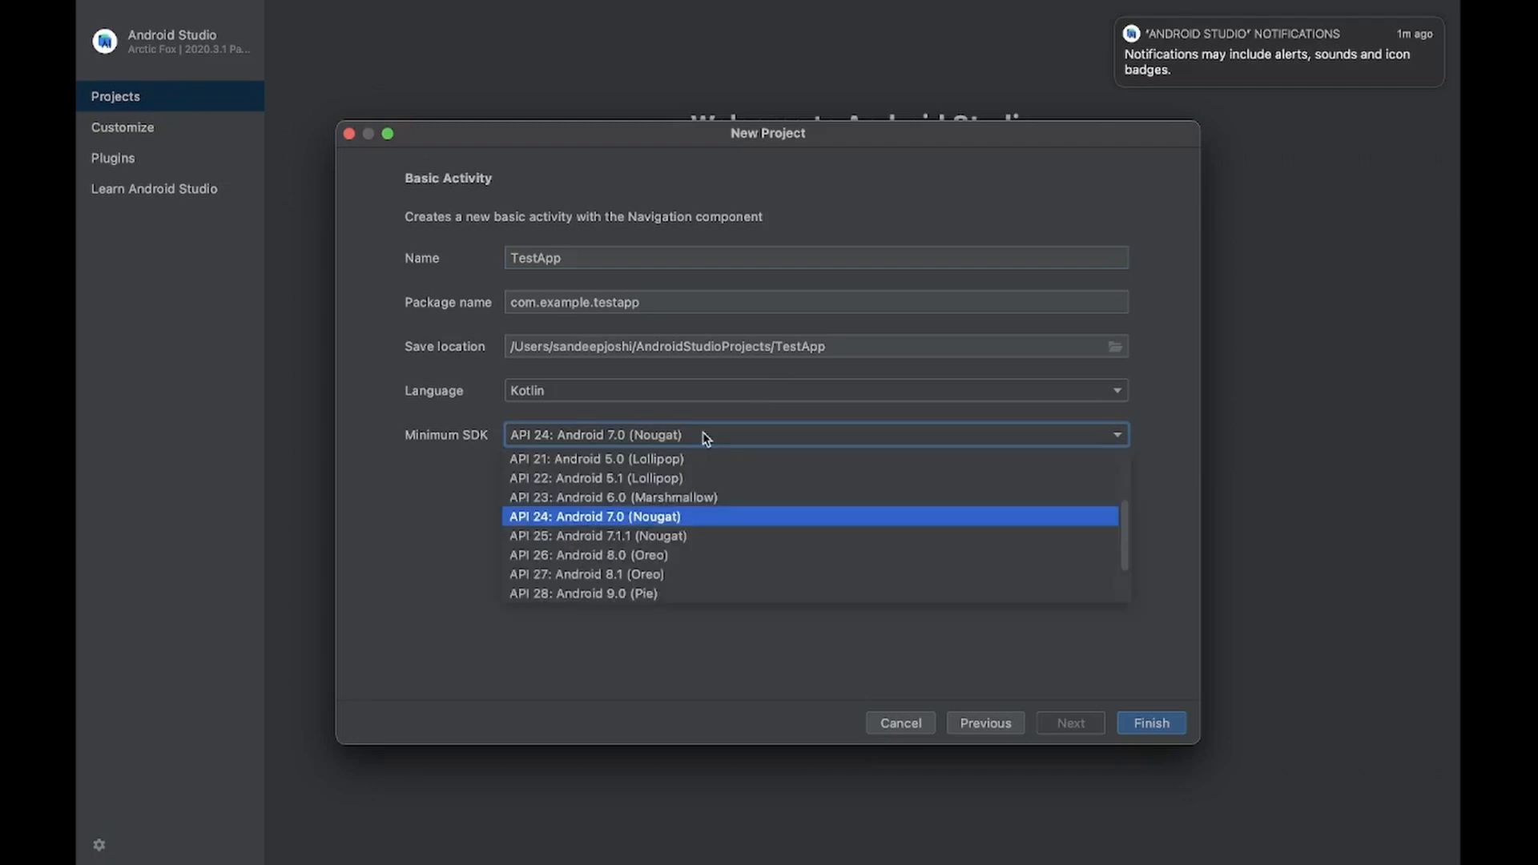
left_click(650, 460)
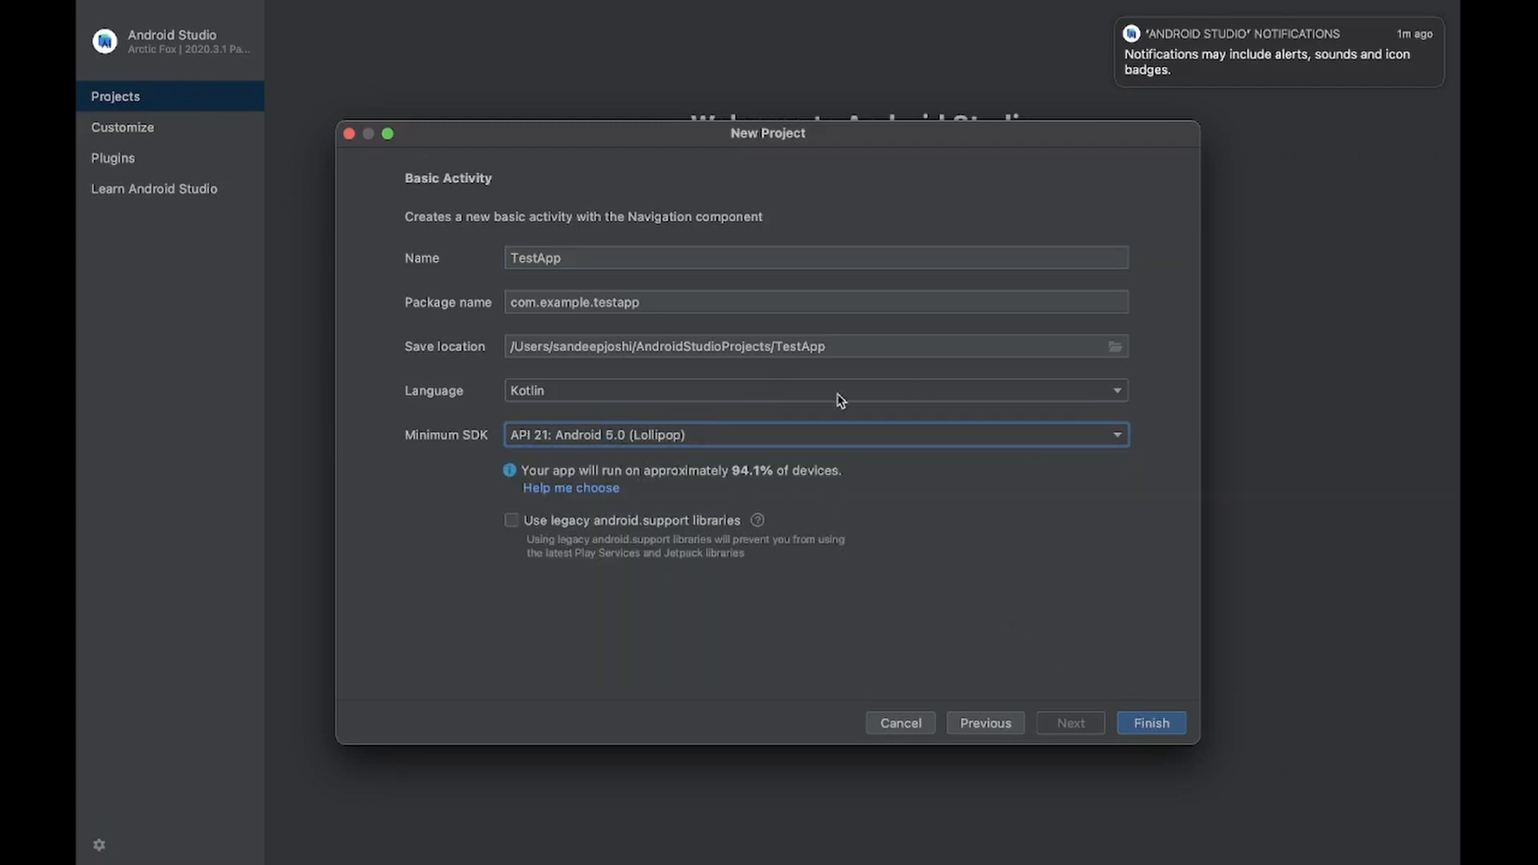
- Create the project and hide the What's New panel beside the code editor
left_click(1160, 725)
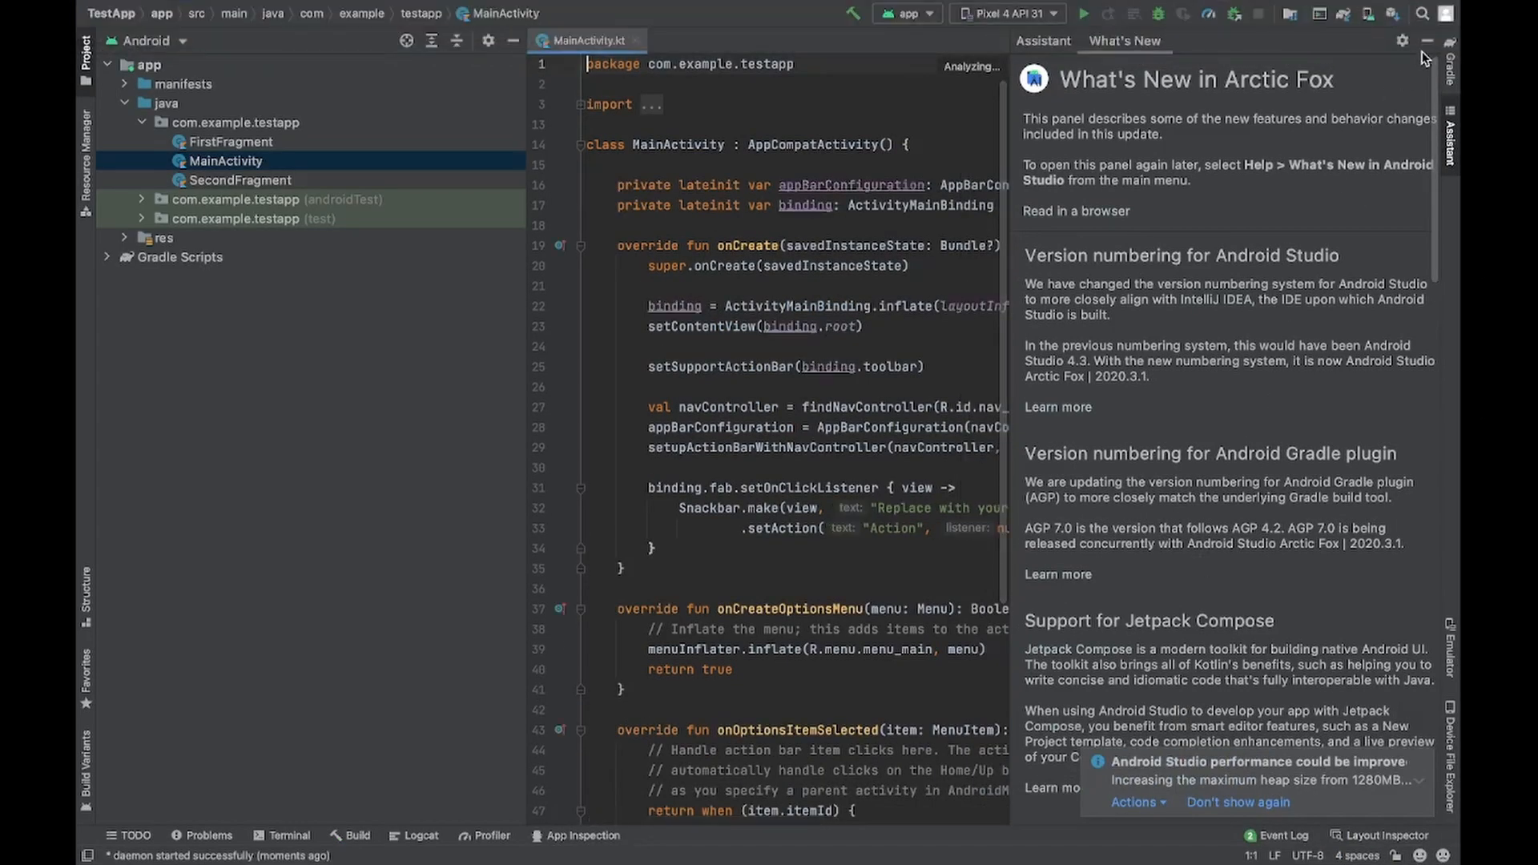
left_click(1427, 47)
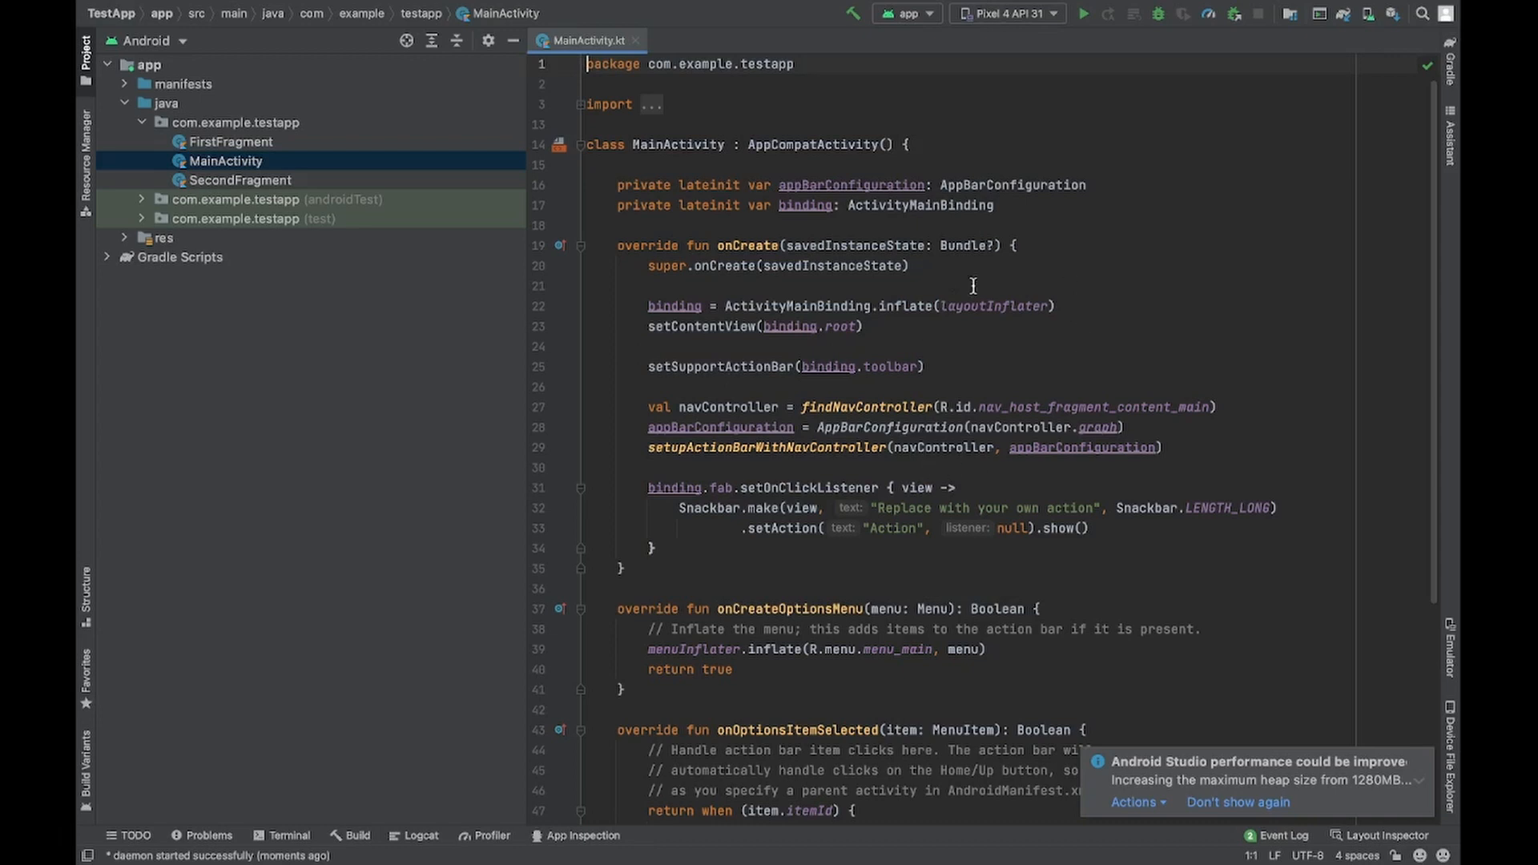
- View the available run devices and start creating a new virtual device in the AVD Manager
left_click(1048, 14)
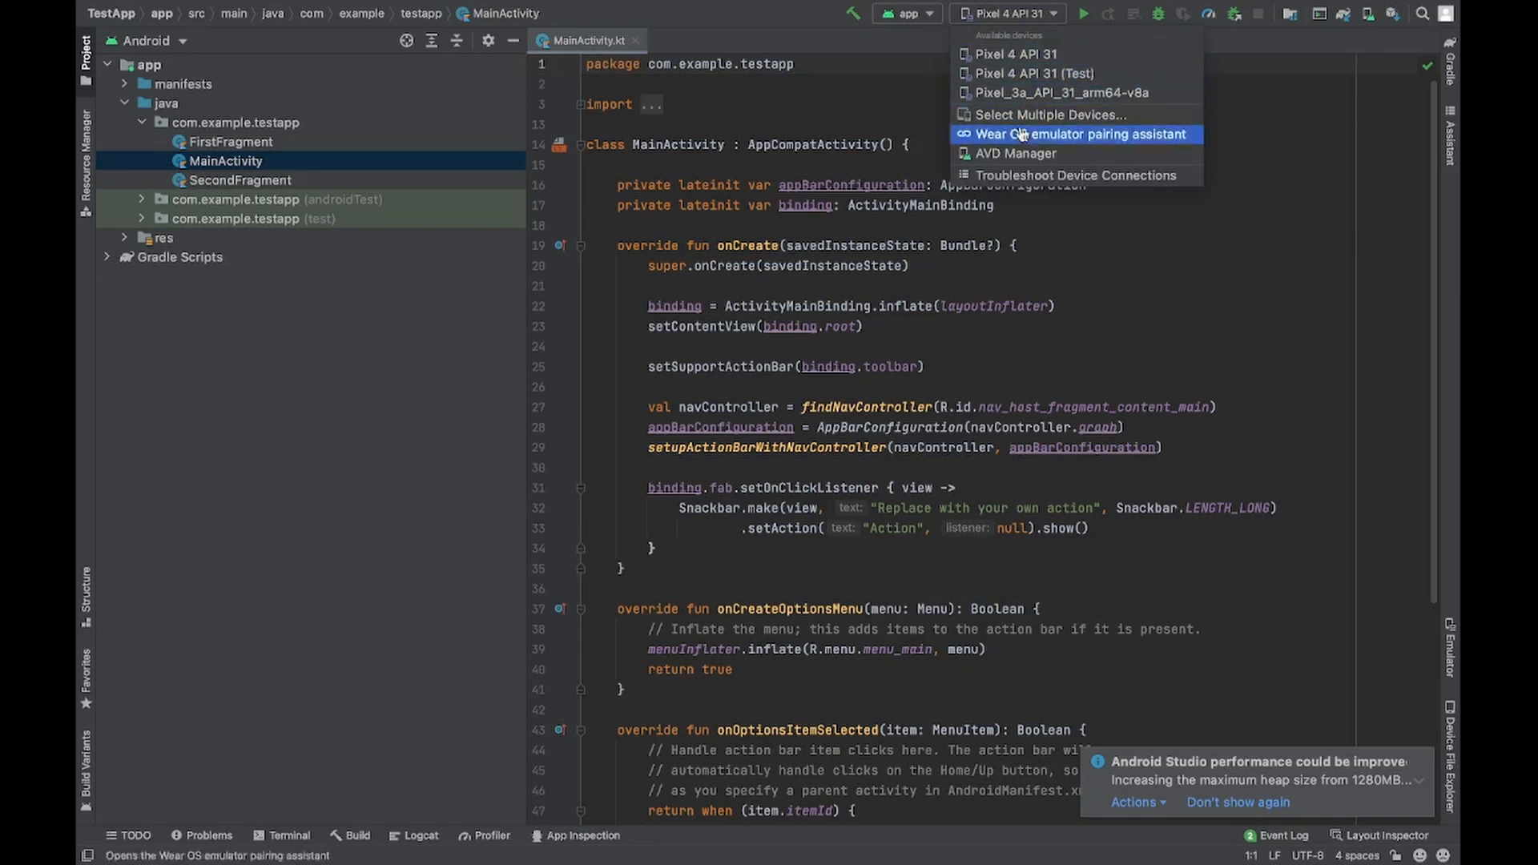
left_click(1281, 189)
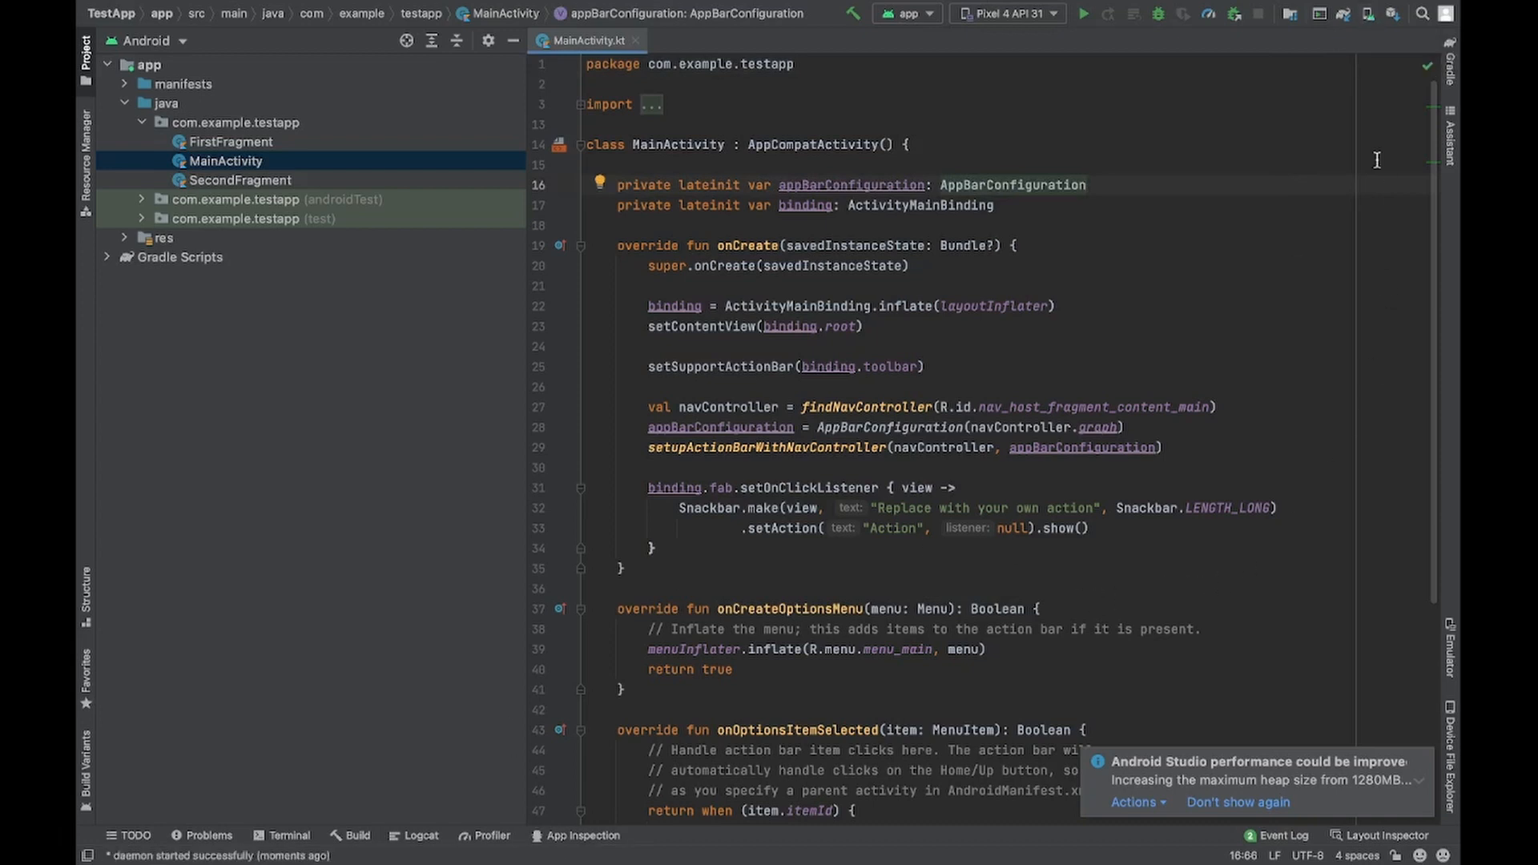
left_click(1369, 22)
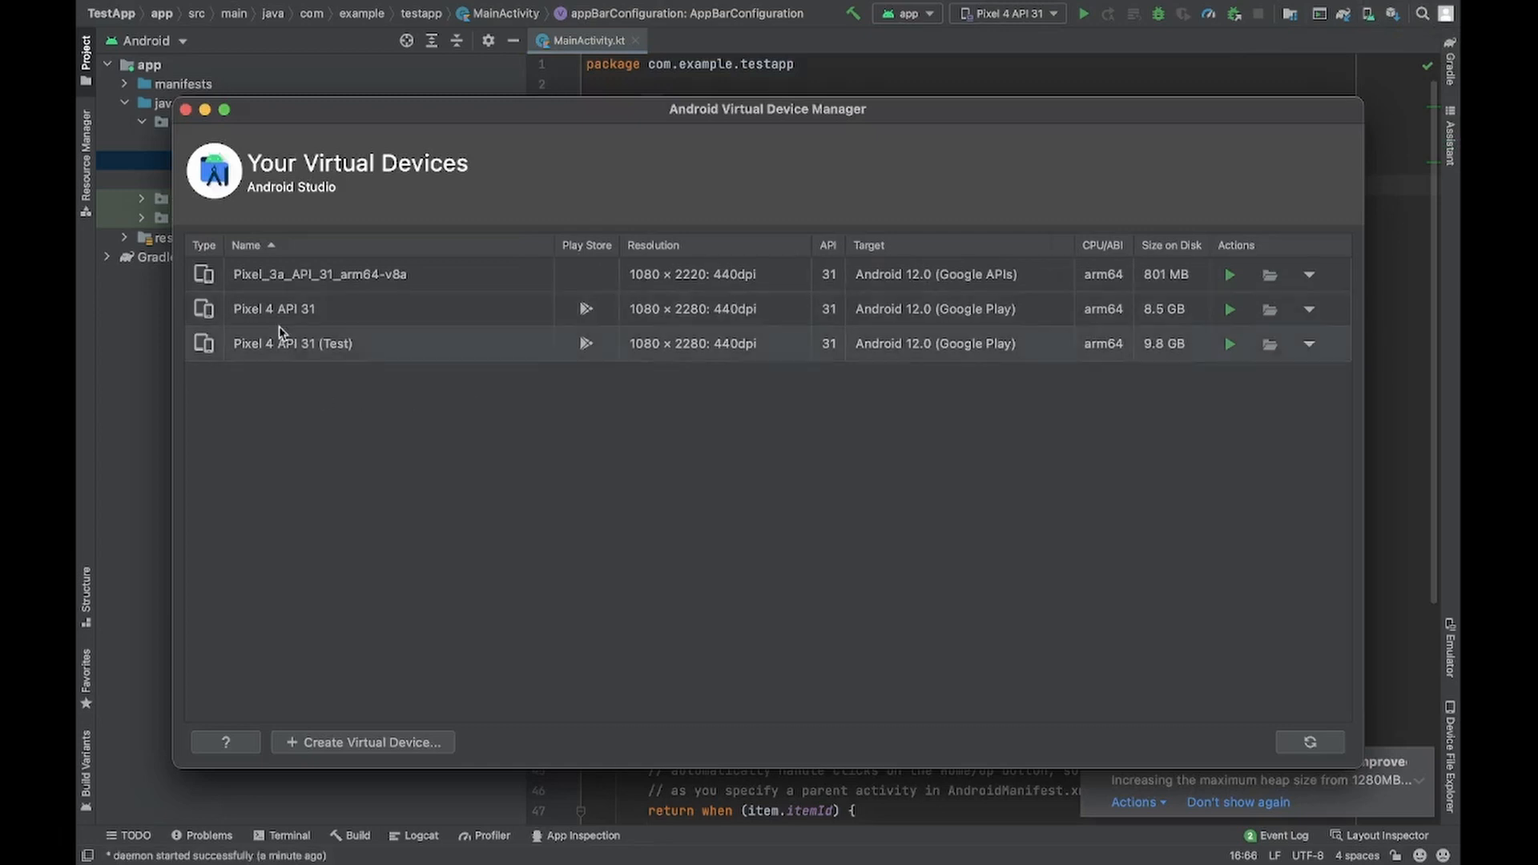
left_click(370, 742)
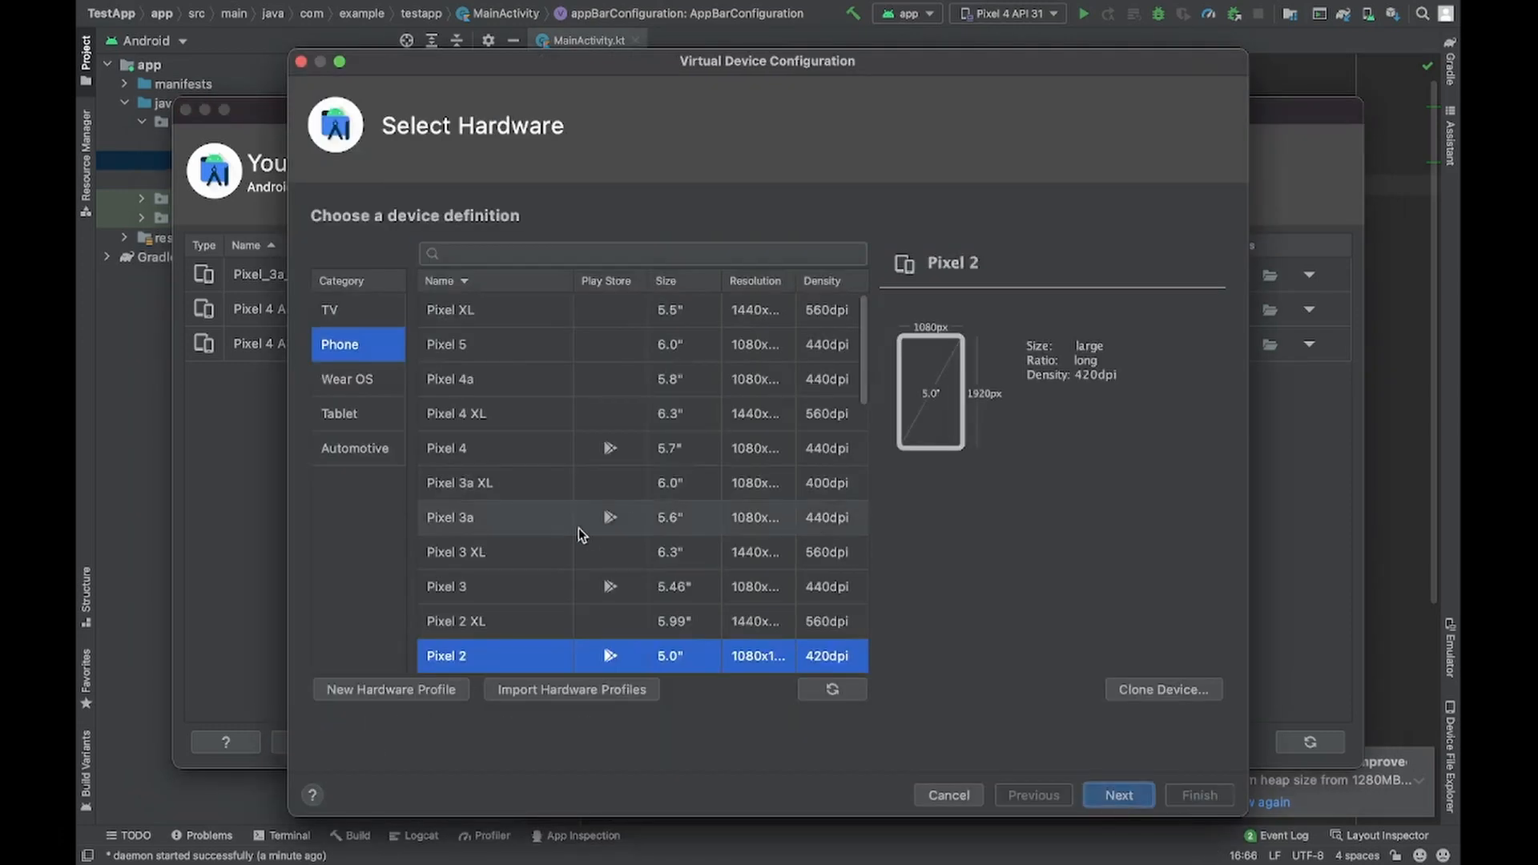
- Browse the phone definitions and choose Pixel 4 as the virtual device's hardware
scroll(582, 528, "down", 3)
scroll(582, 535, "down", 4)
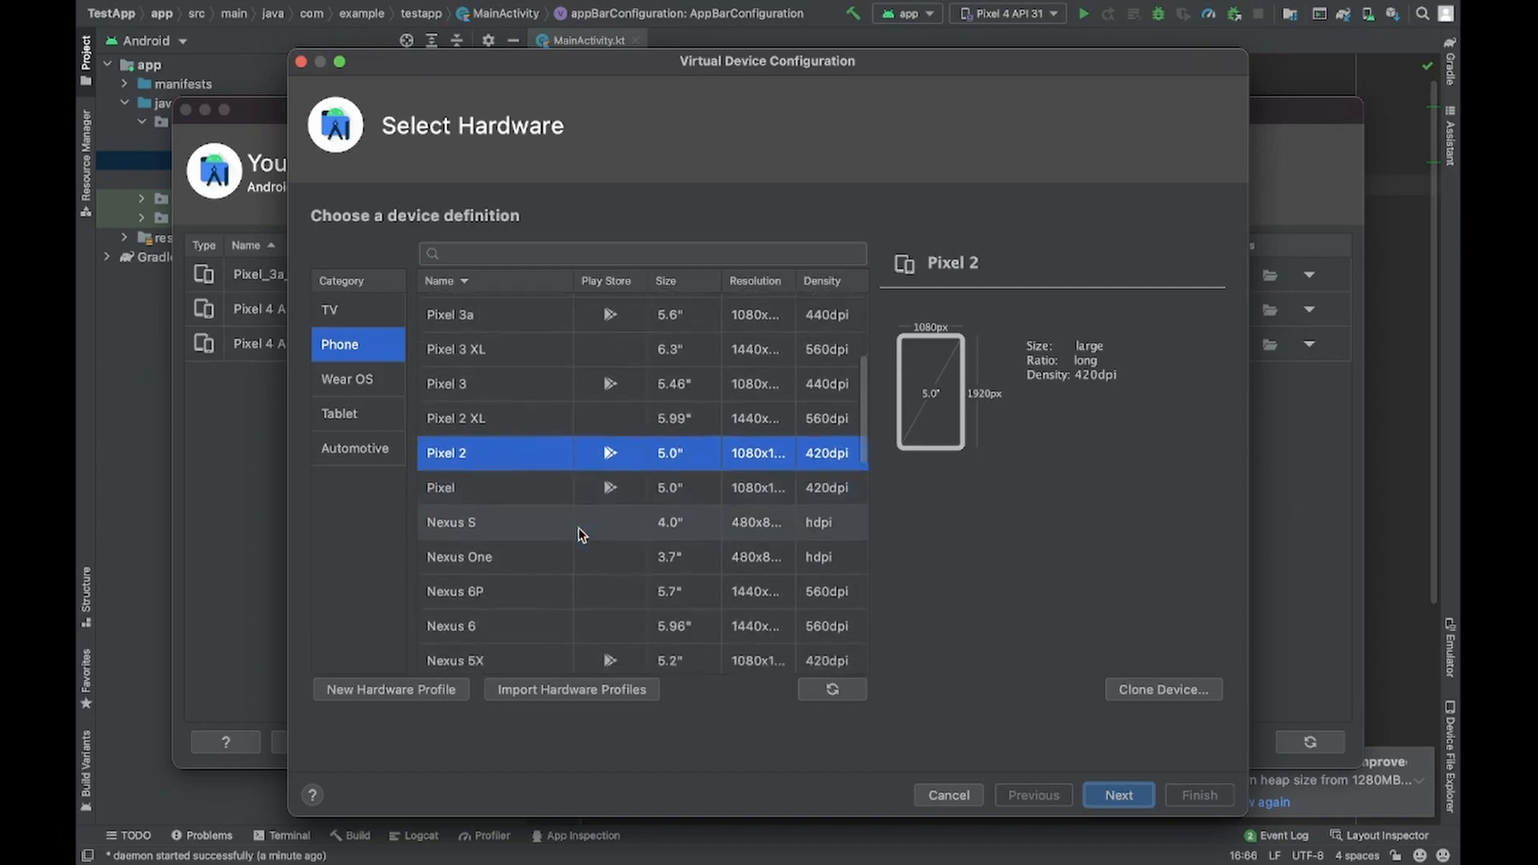
scroll(582, 534, "up", 3)
scroll(580, 532, "up", 4)
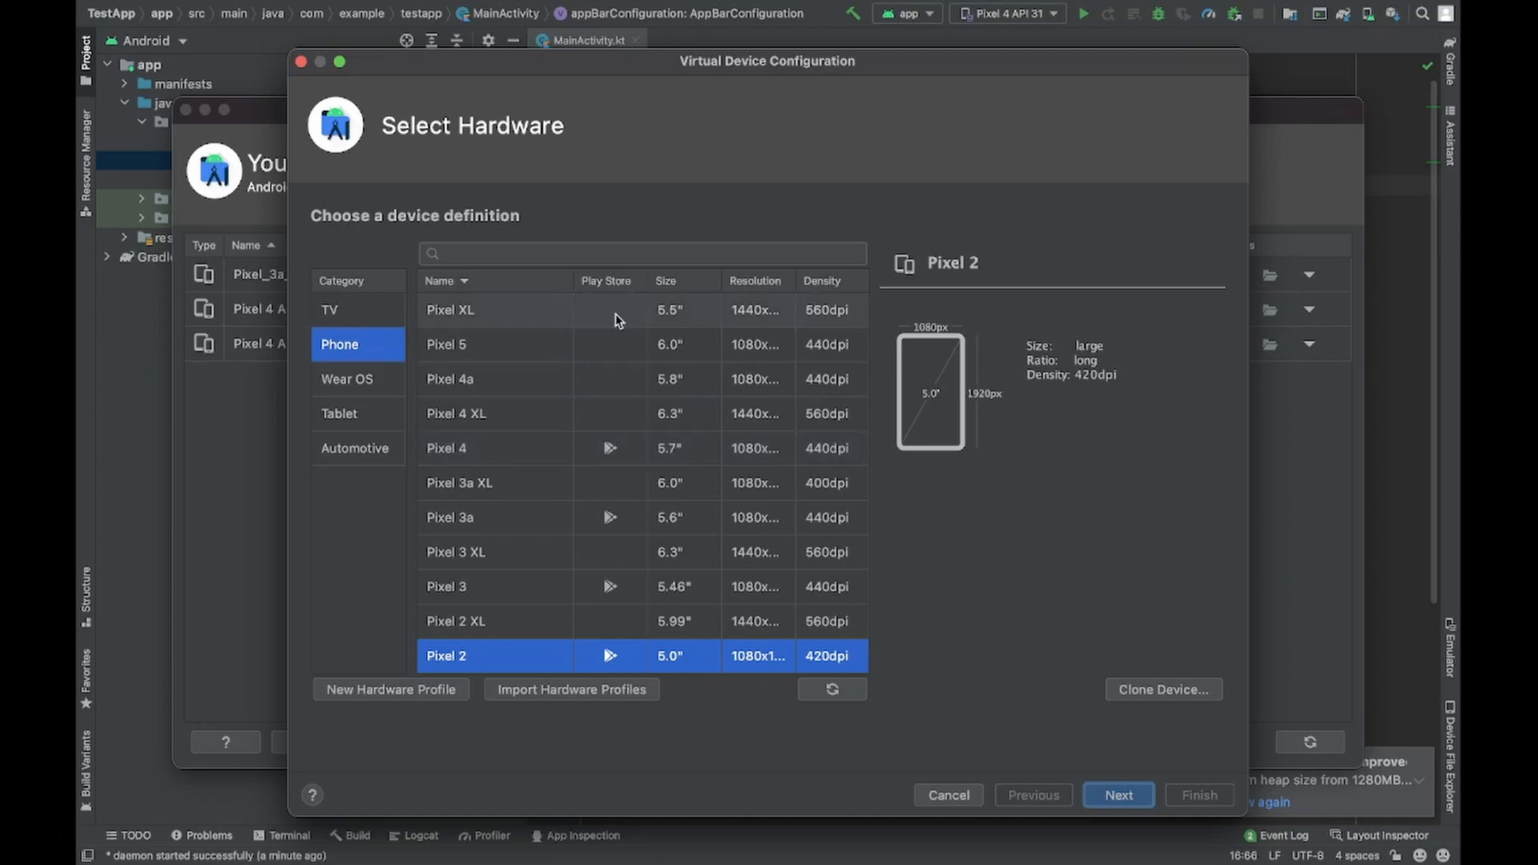
scroll(607, 390, "down", 5)
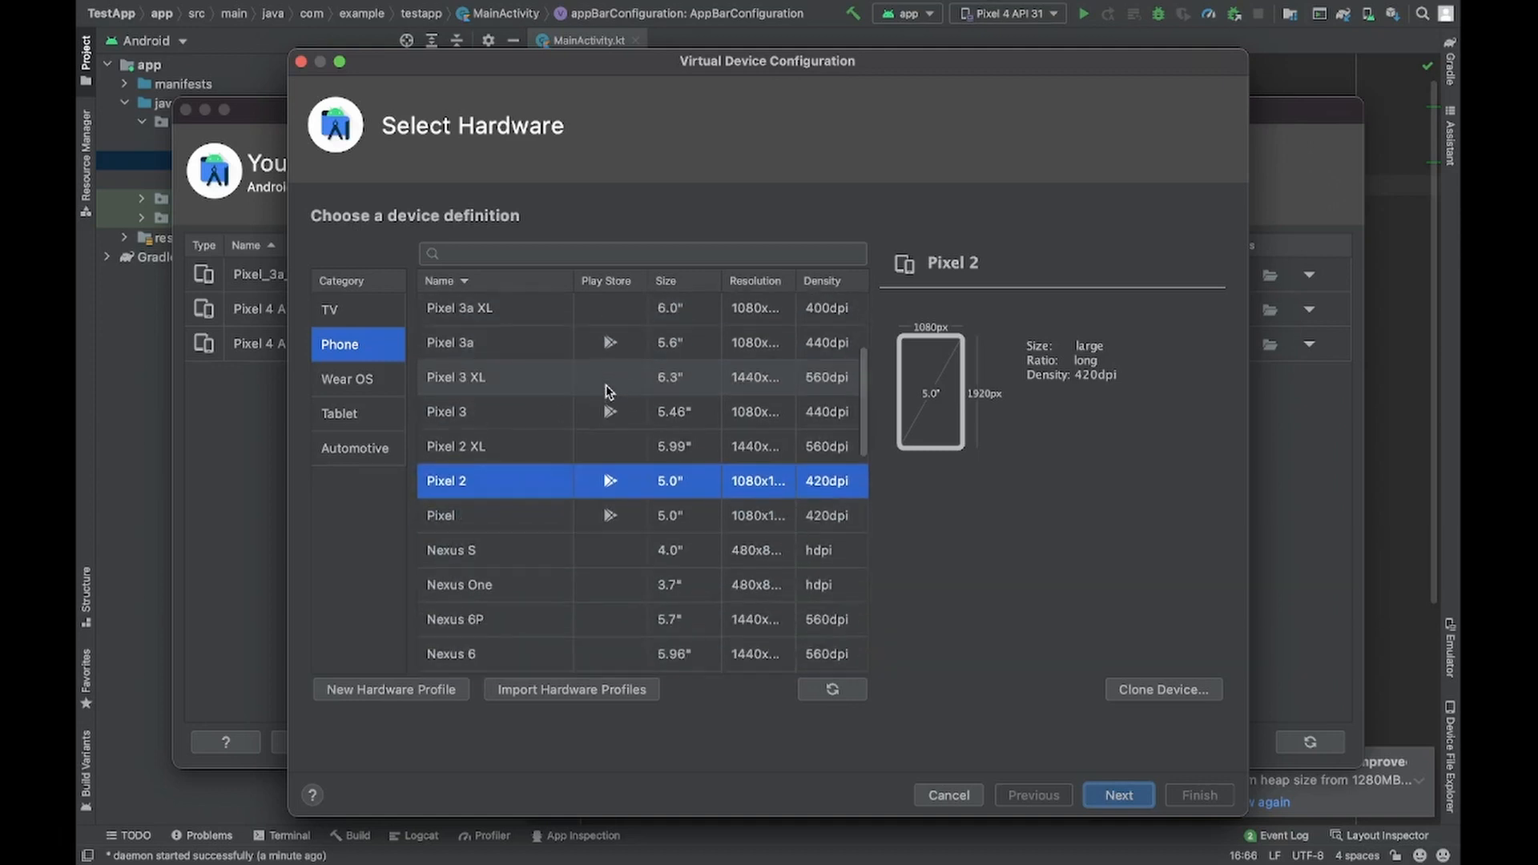
scroll(607, 389, "up", 5)
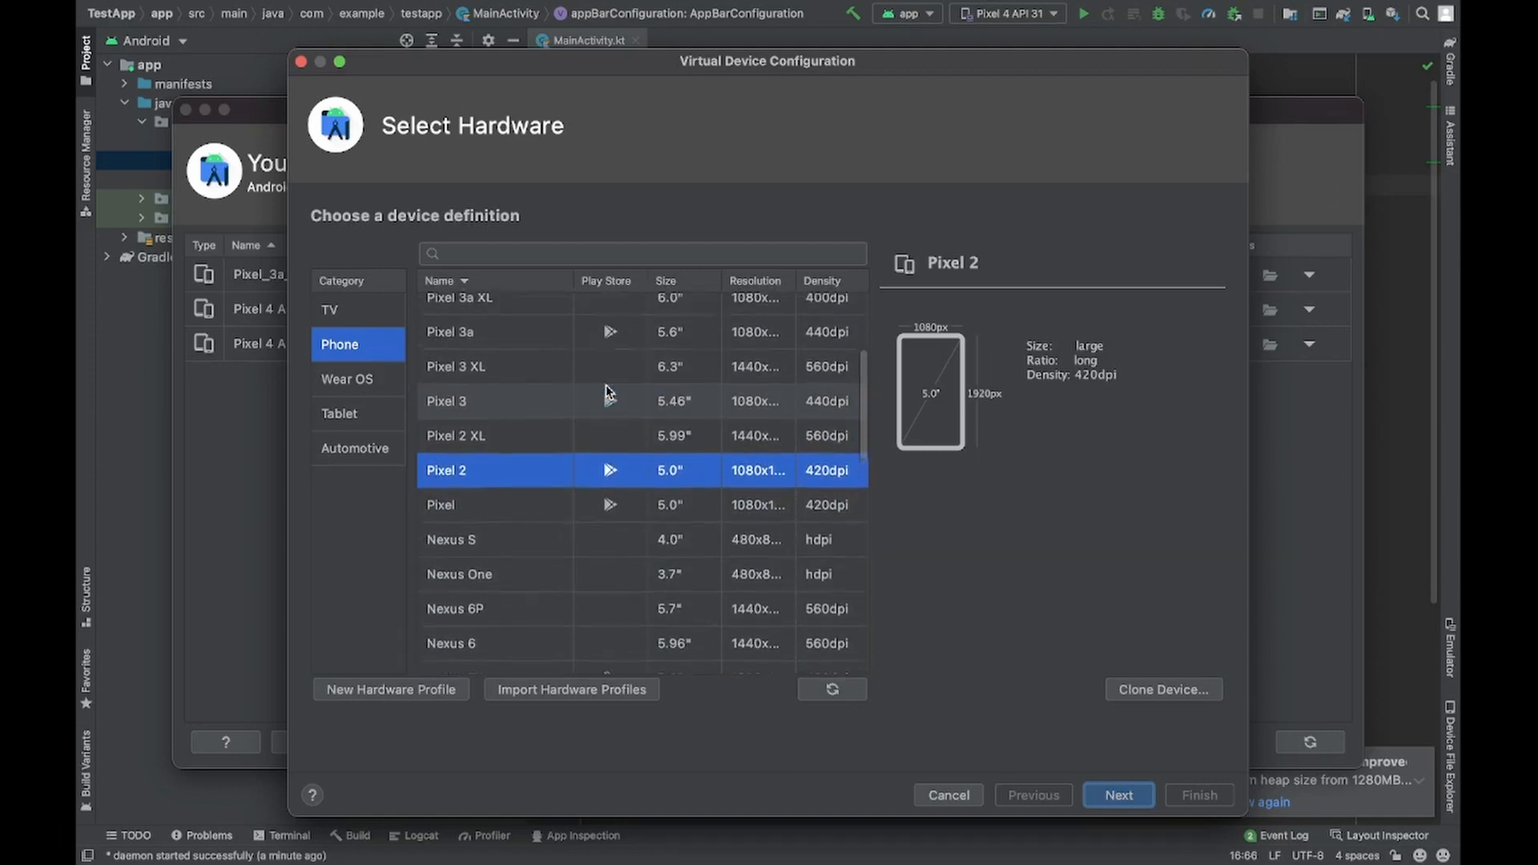
left_click(612, 350)
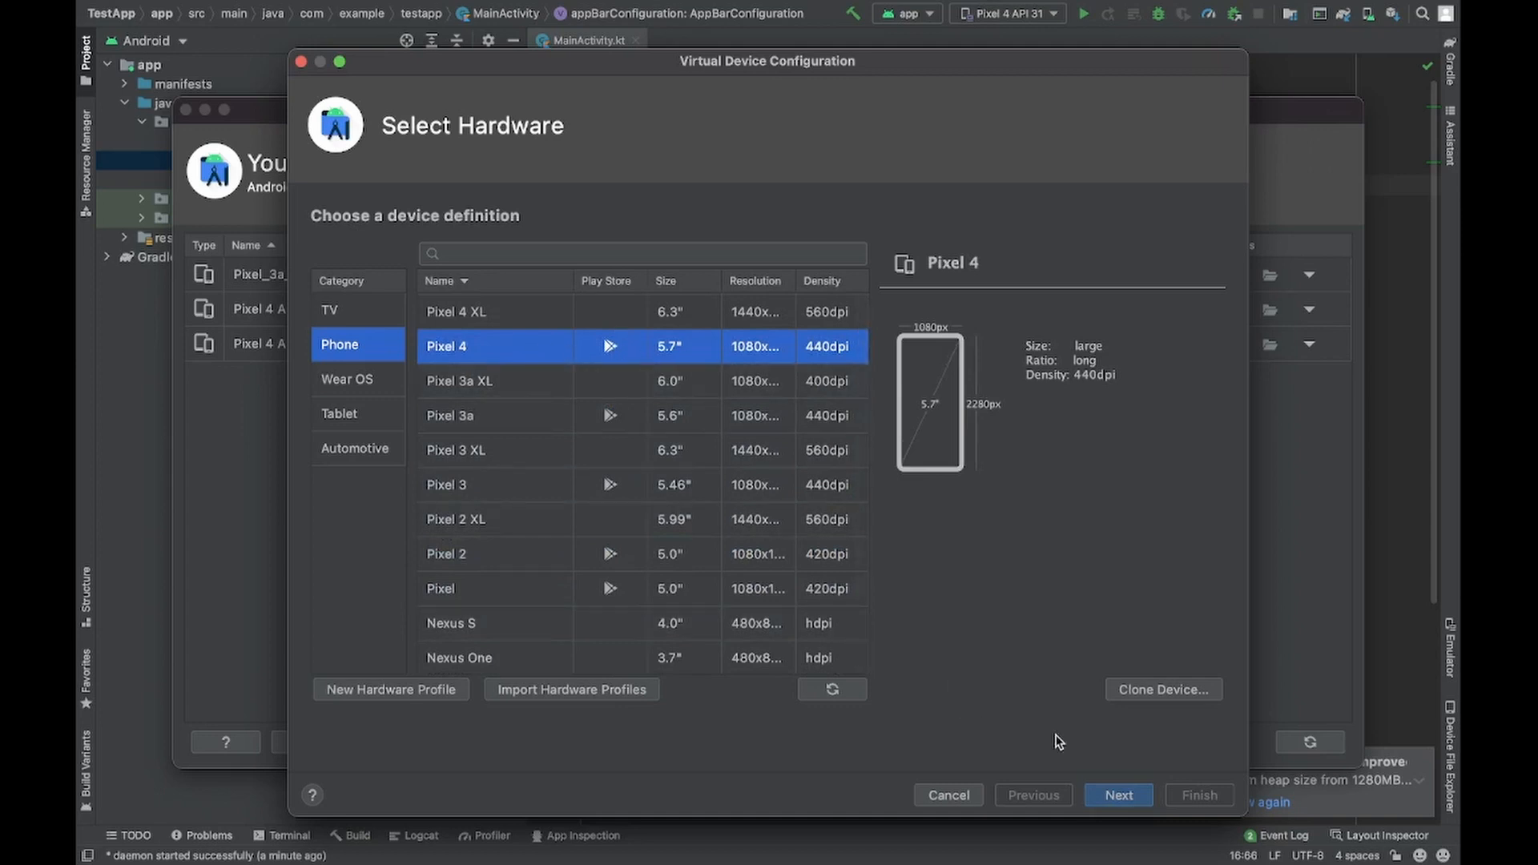
left_click(1116, 795)
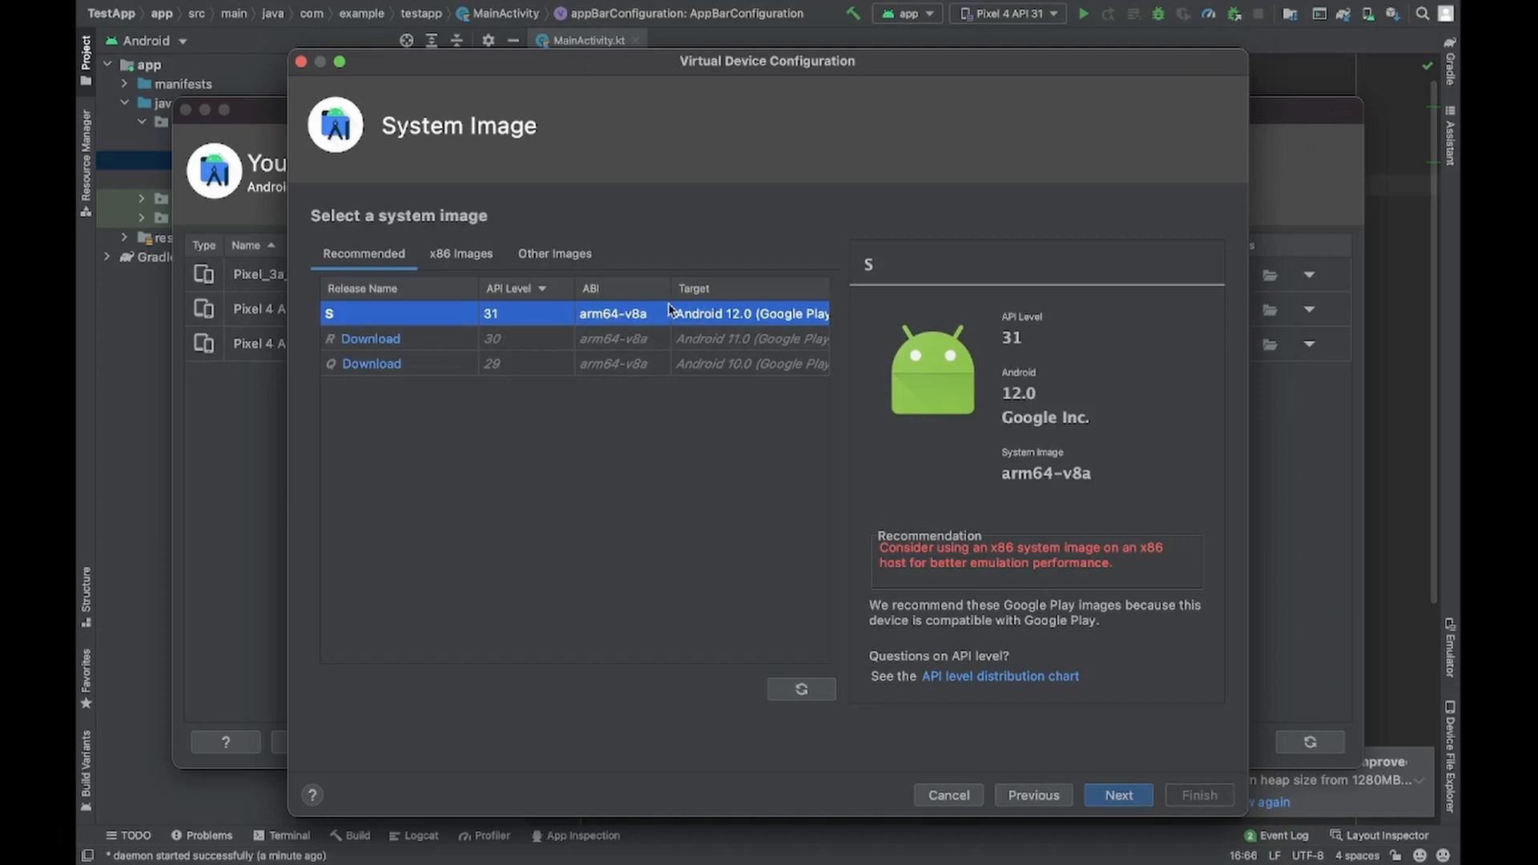
- Review the x86 system images and accept the recommended S image with API level 31 and arm64-v8a
left_click(465, 256)
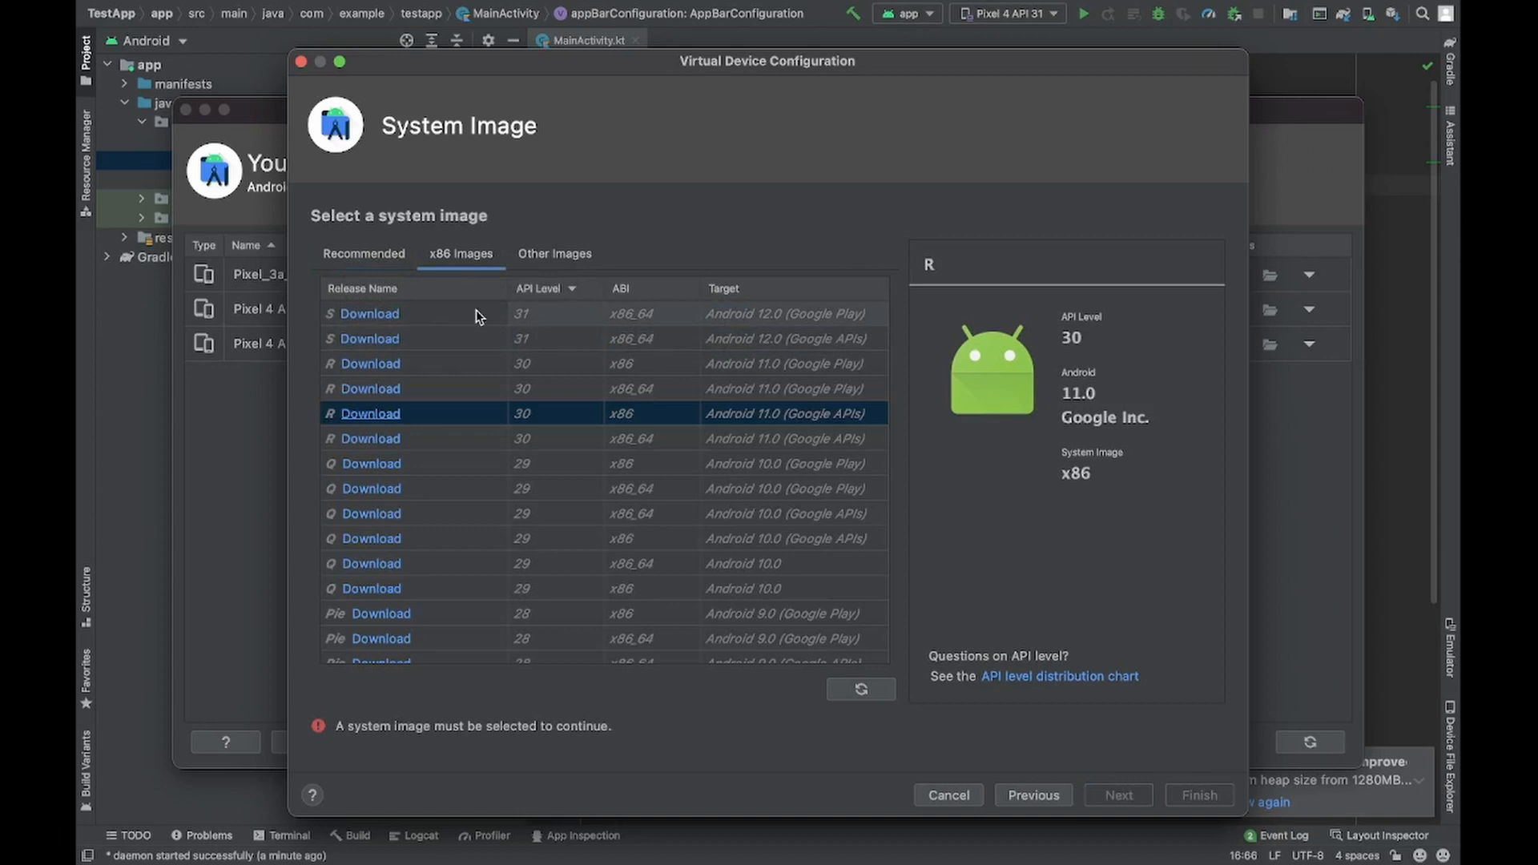
left_click(381, 255)
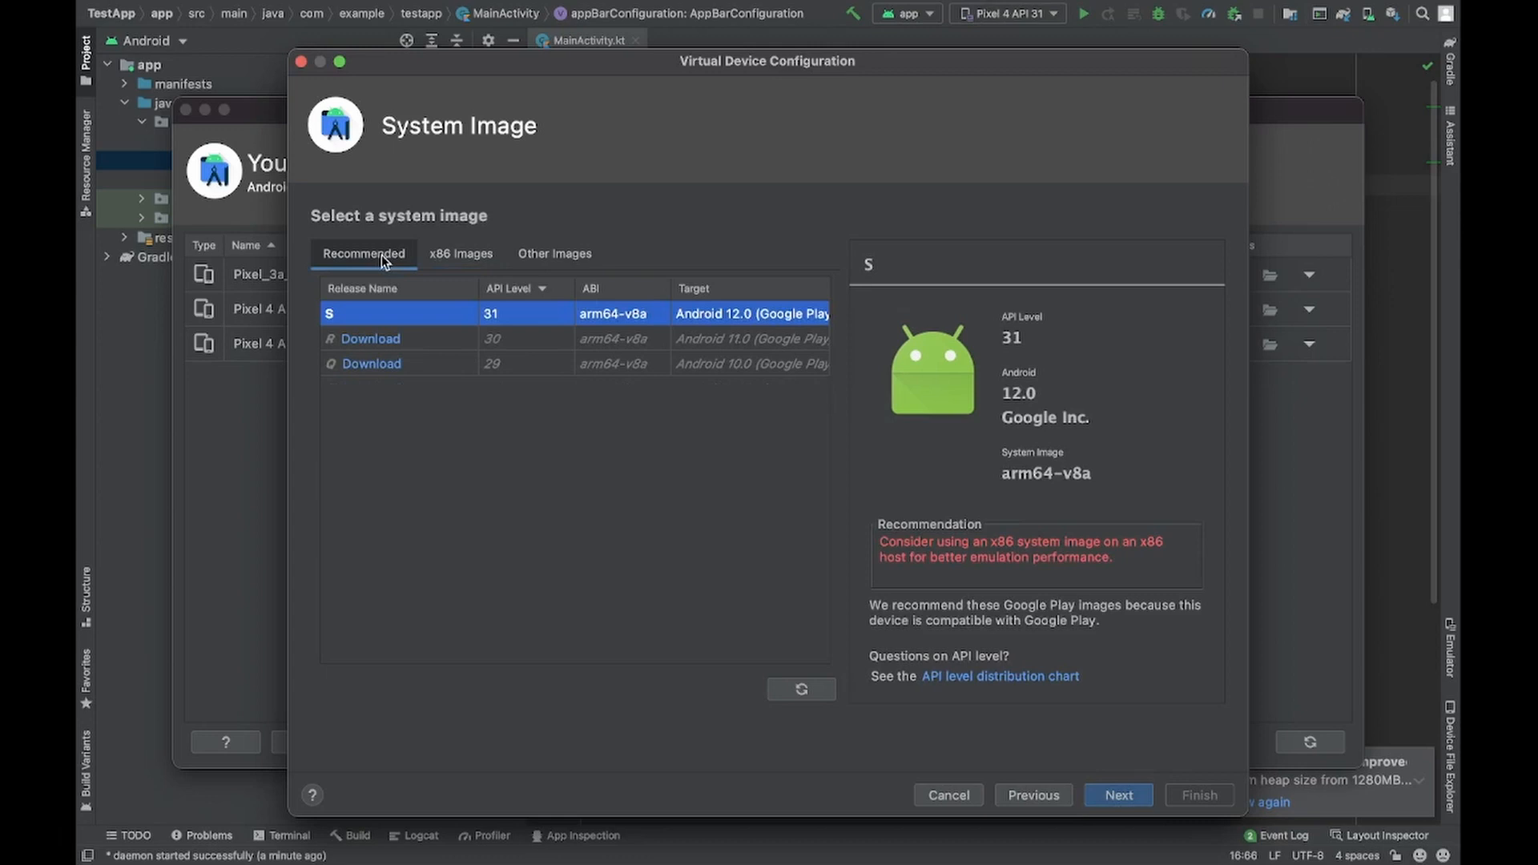
left_click(1125, 797)
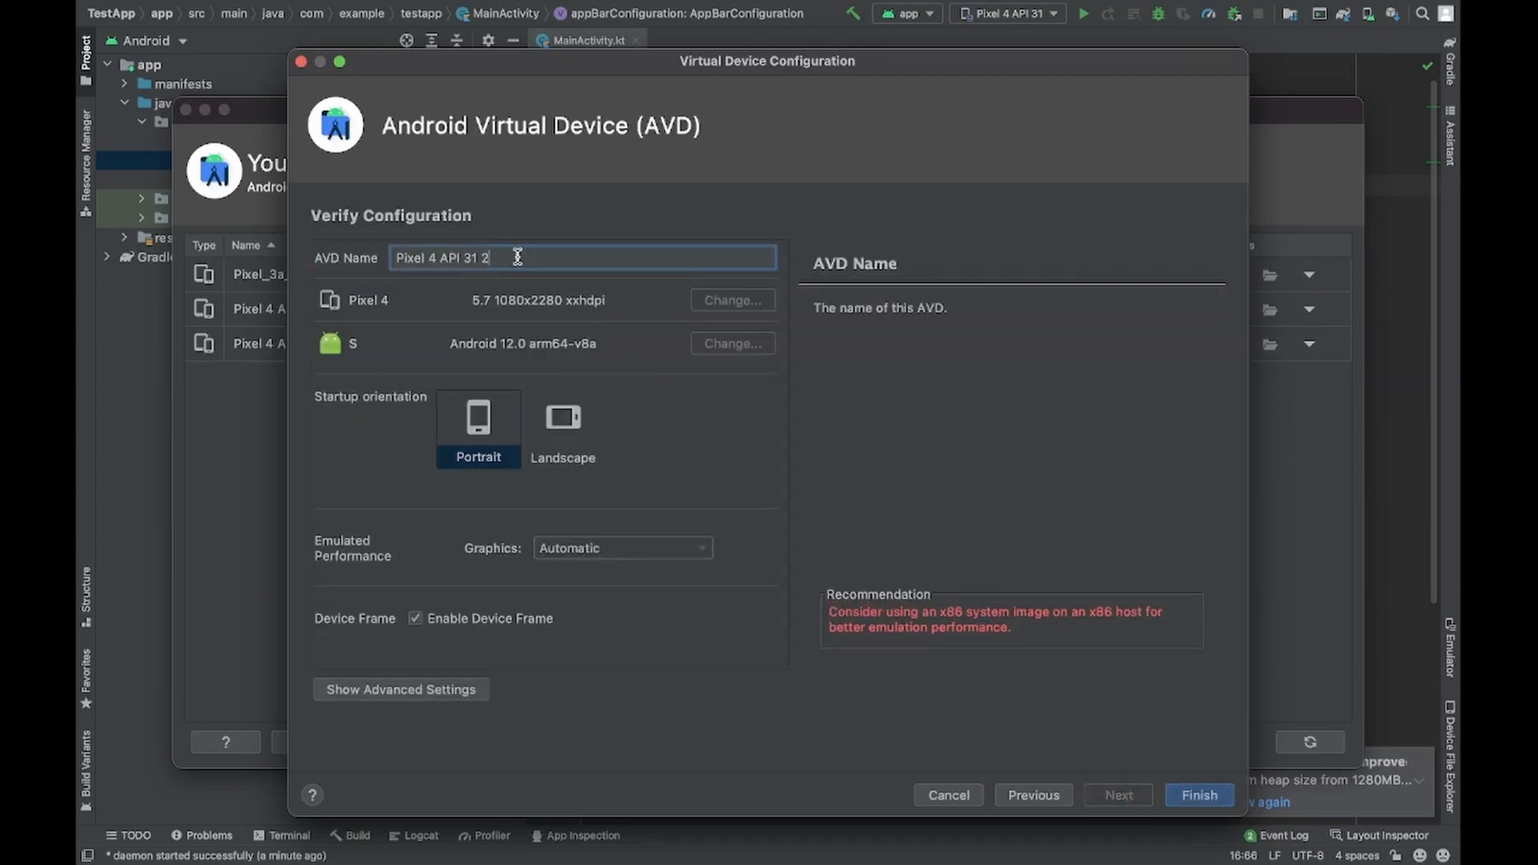
- Name the virtual device Pixel 4 AndroidDevSunny and finish creating it
type("(")
key("BackSpace")
key("BackSpace")
key("BackSpace")
key("BackSpace")
key("BackSpace")
key("BackSpace")
type("ndroidDevSunny")
left_click(1204, 791)
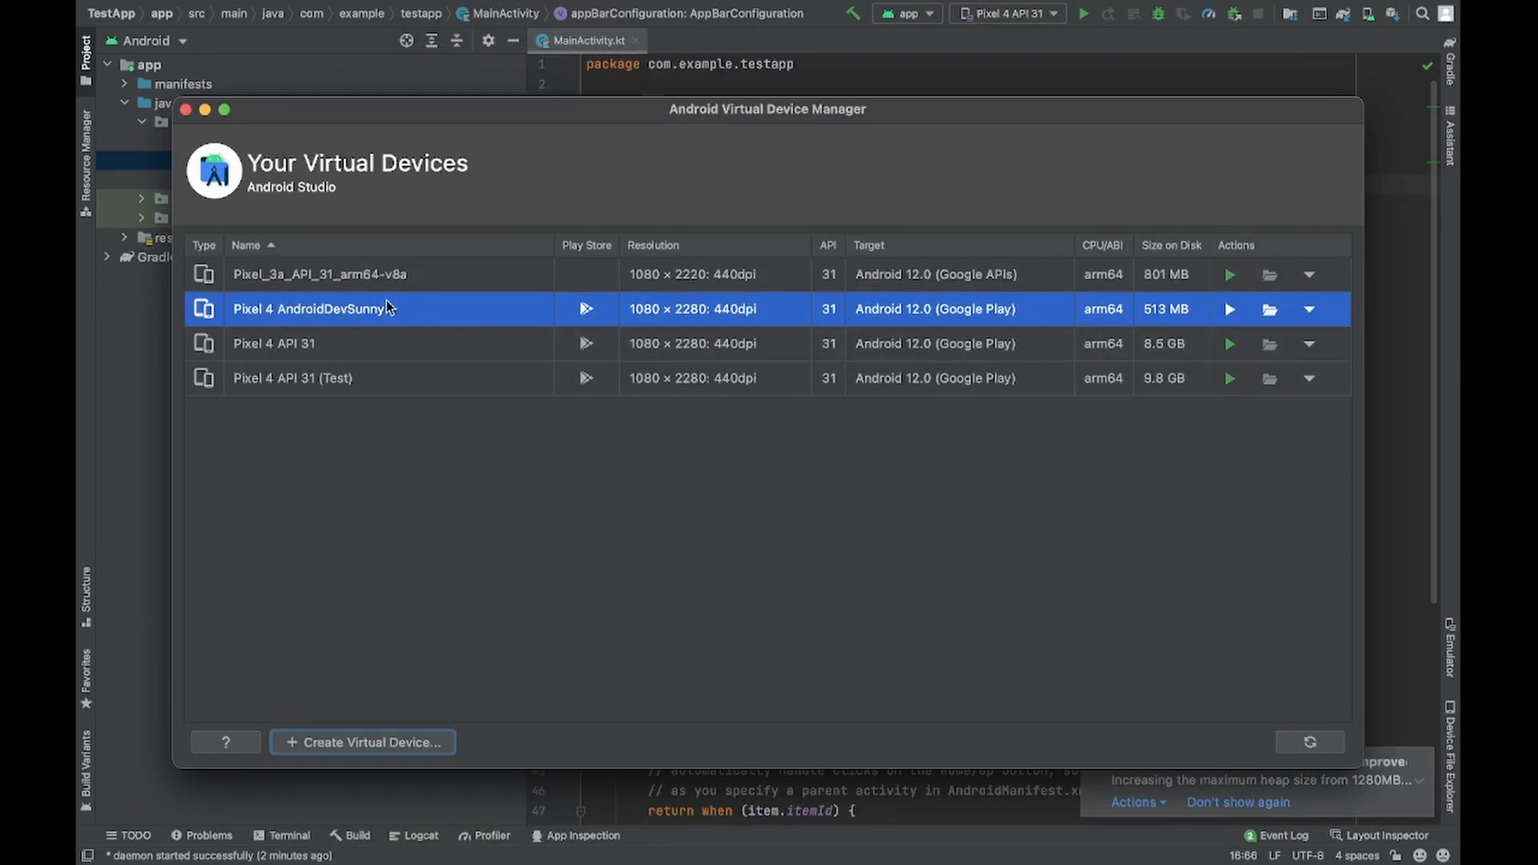
- Launch the Pixel 4 AndroidDevSunny emulator and close the virtual device manager
left_click(1184, 304)
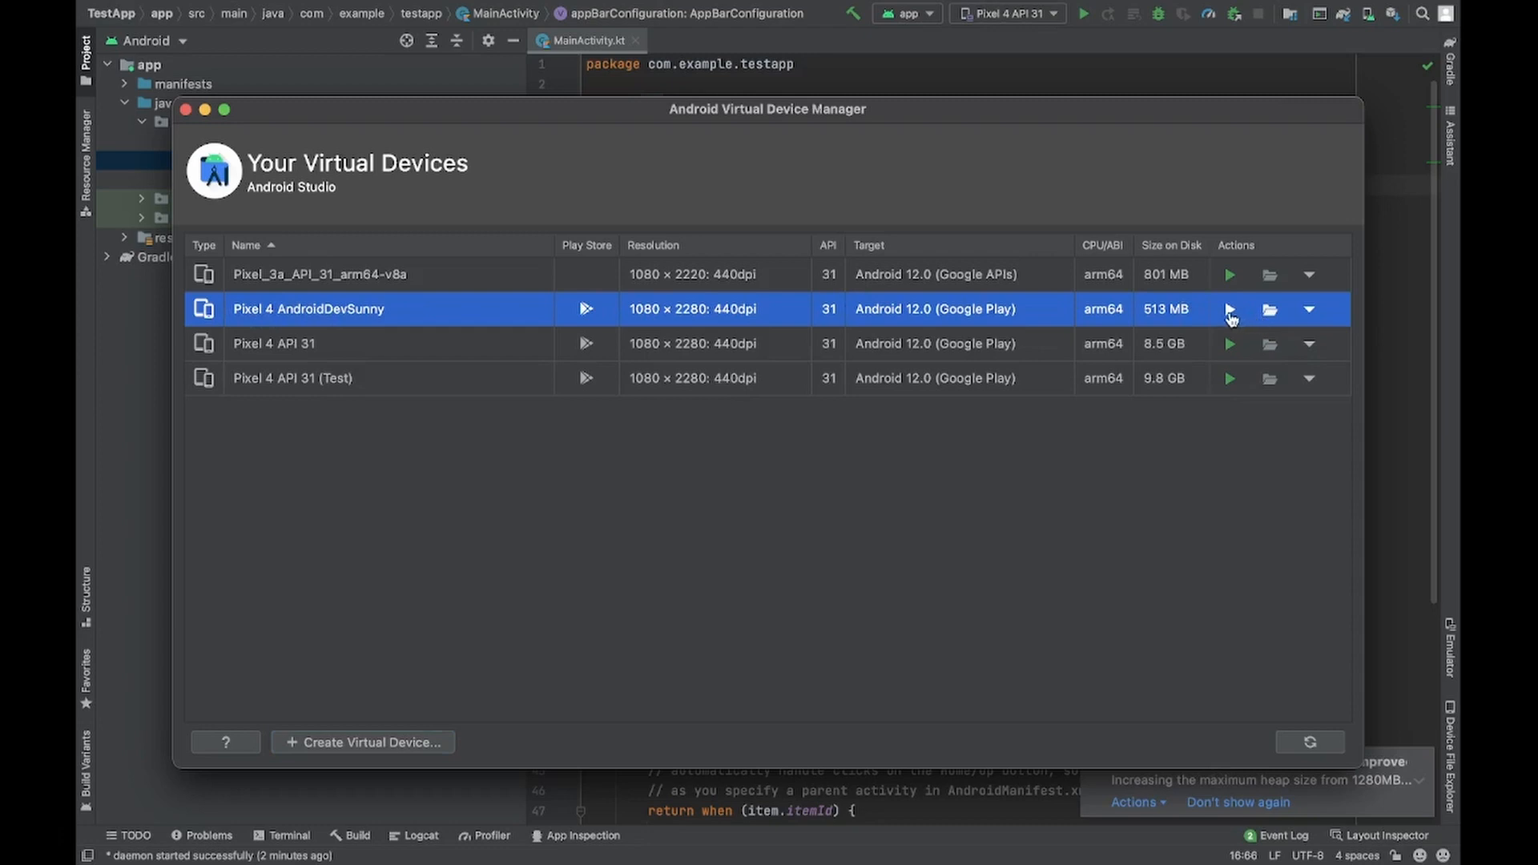
left_click(1308, 312)
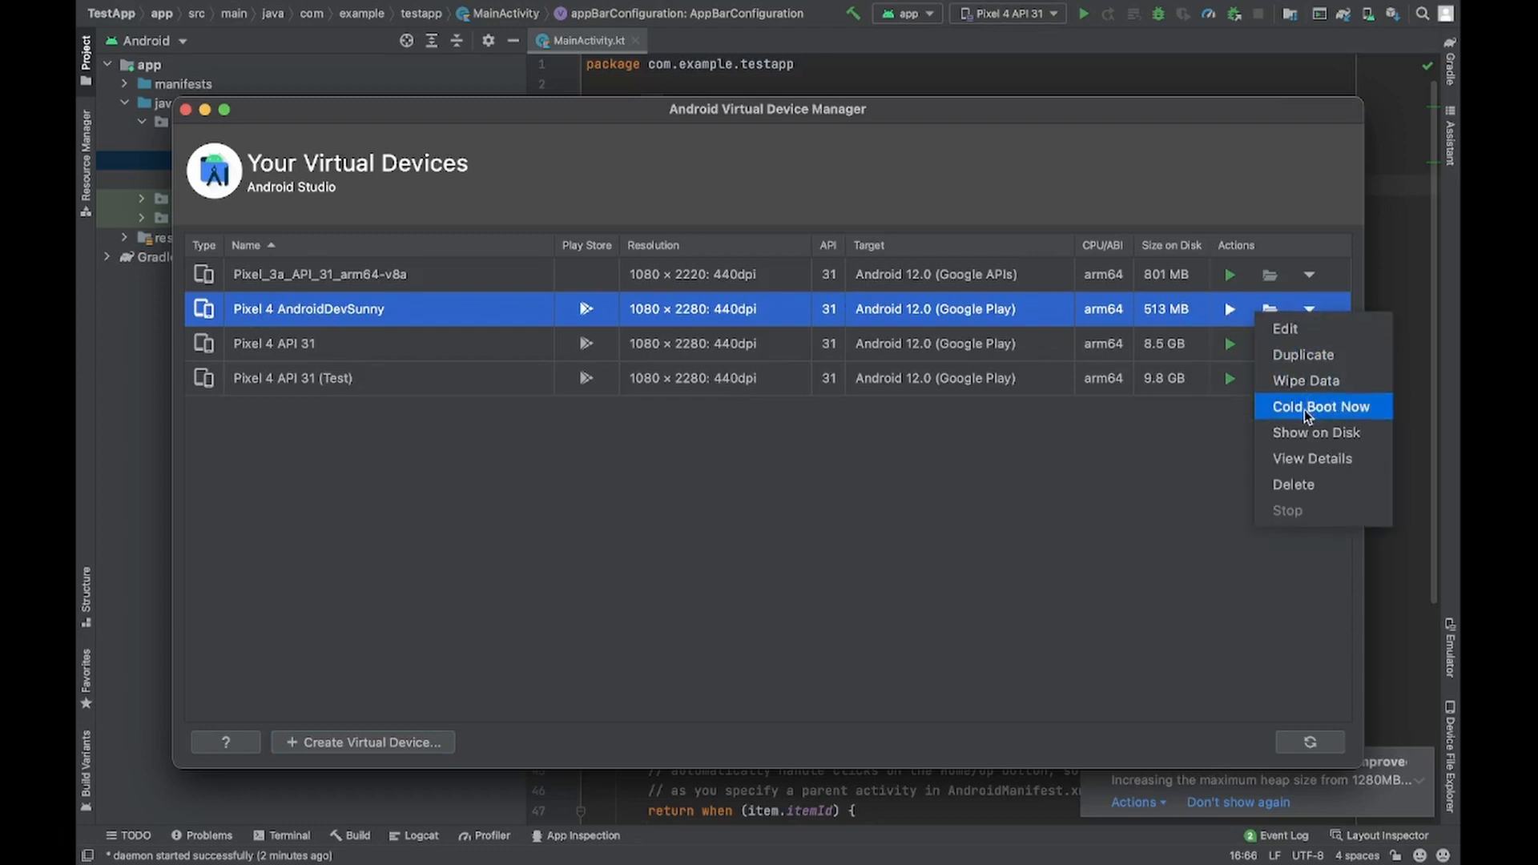
left_click(1168, 516)
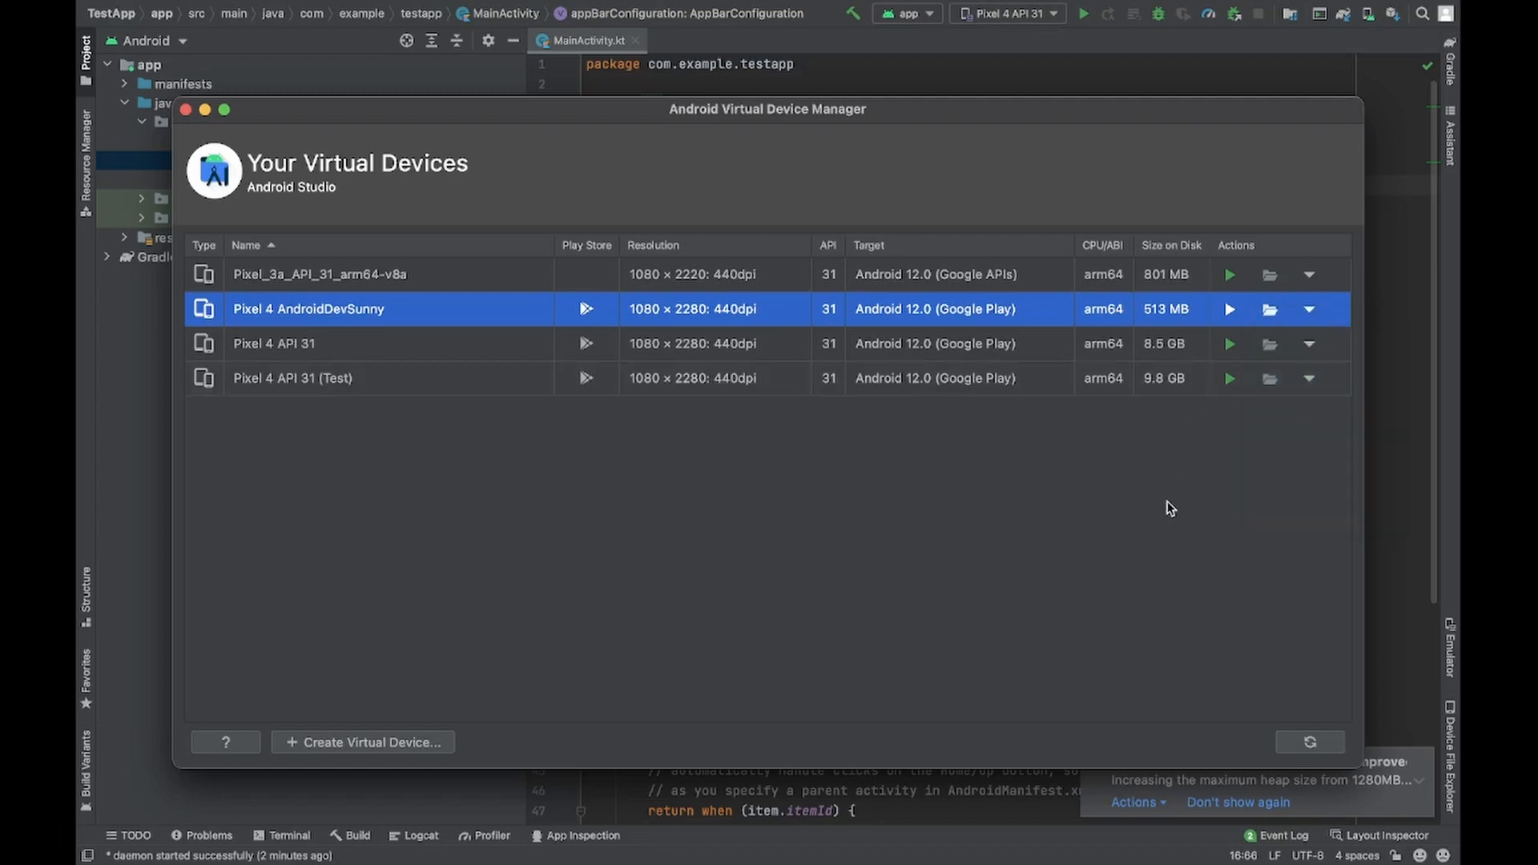
left_click(1231, 312)
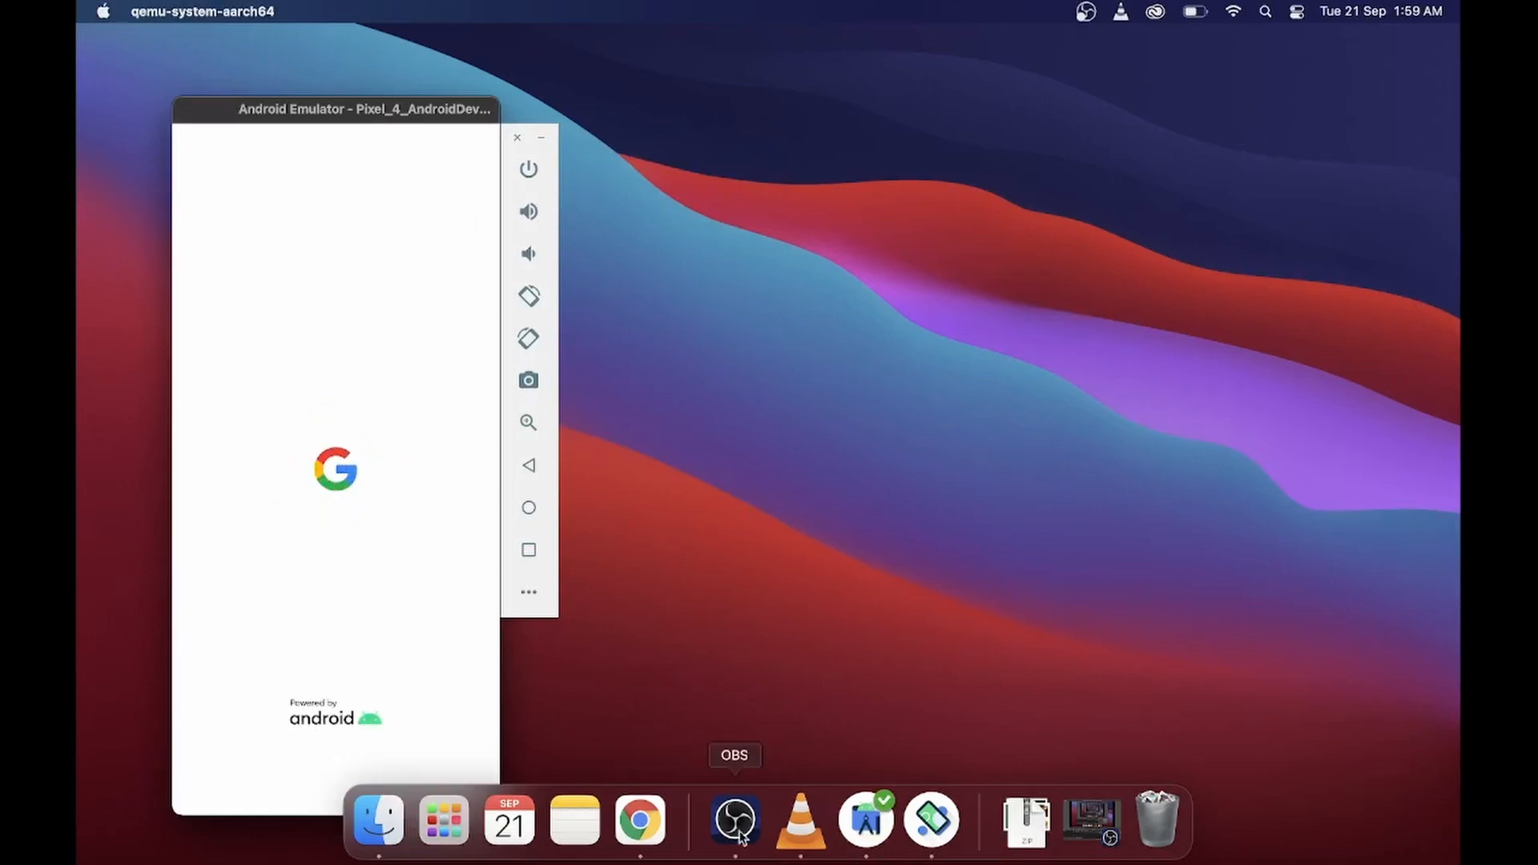
left_click(869, 819)
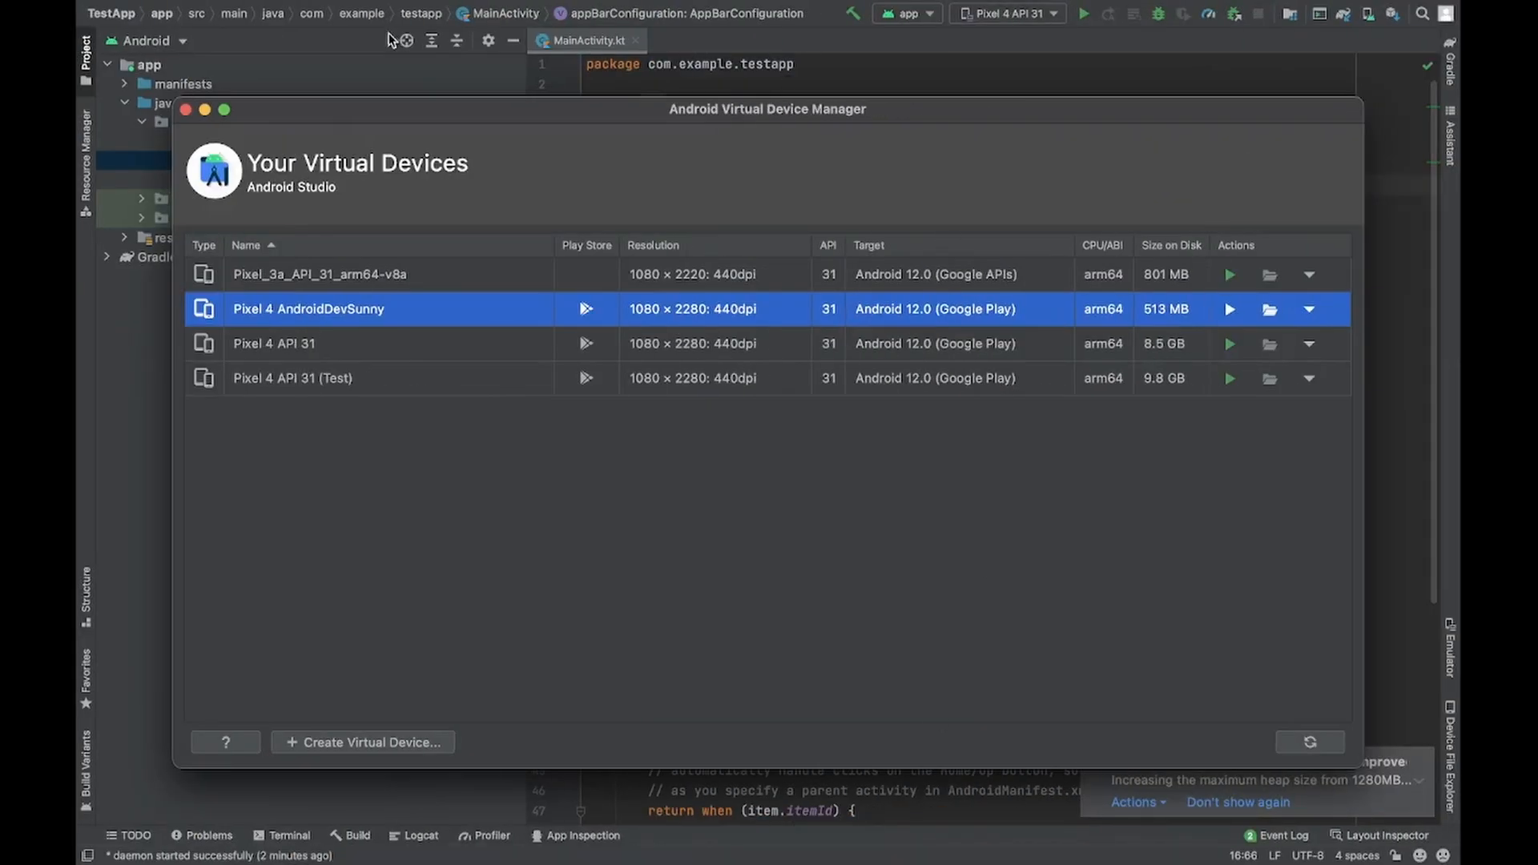
left_click(185, 109)
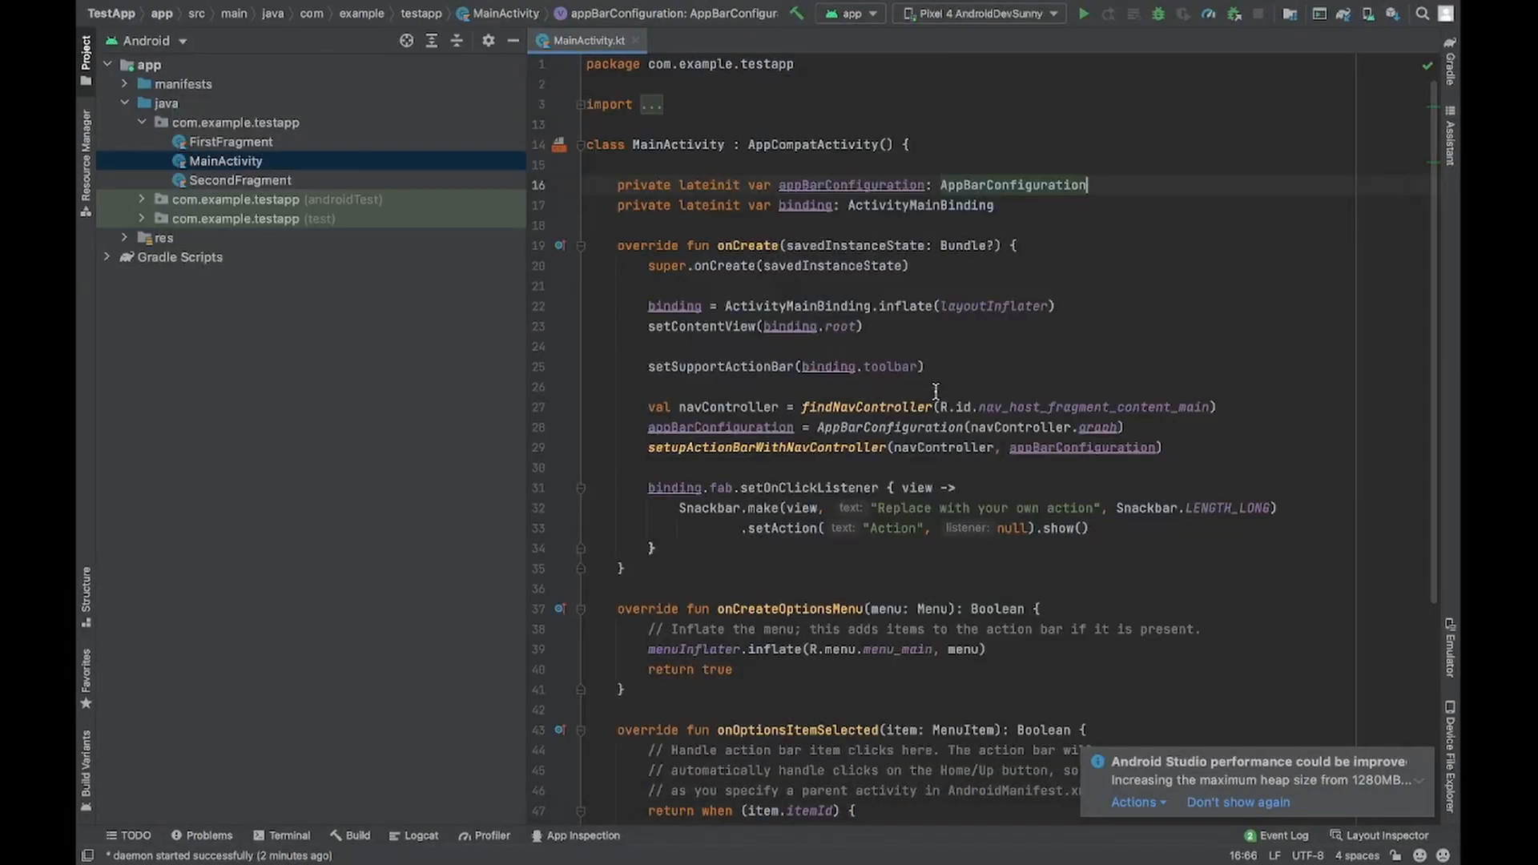
- Take the project window out of full screen and bring the emulator in front of it
scroll(935, 392, "down", 5)
scroll(936, 392, "up", 7)
key("ctrl+Left")
key("ctrl+Right")
key("ctrl+Left")
key("ctrl+Right")
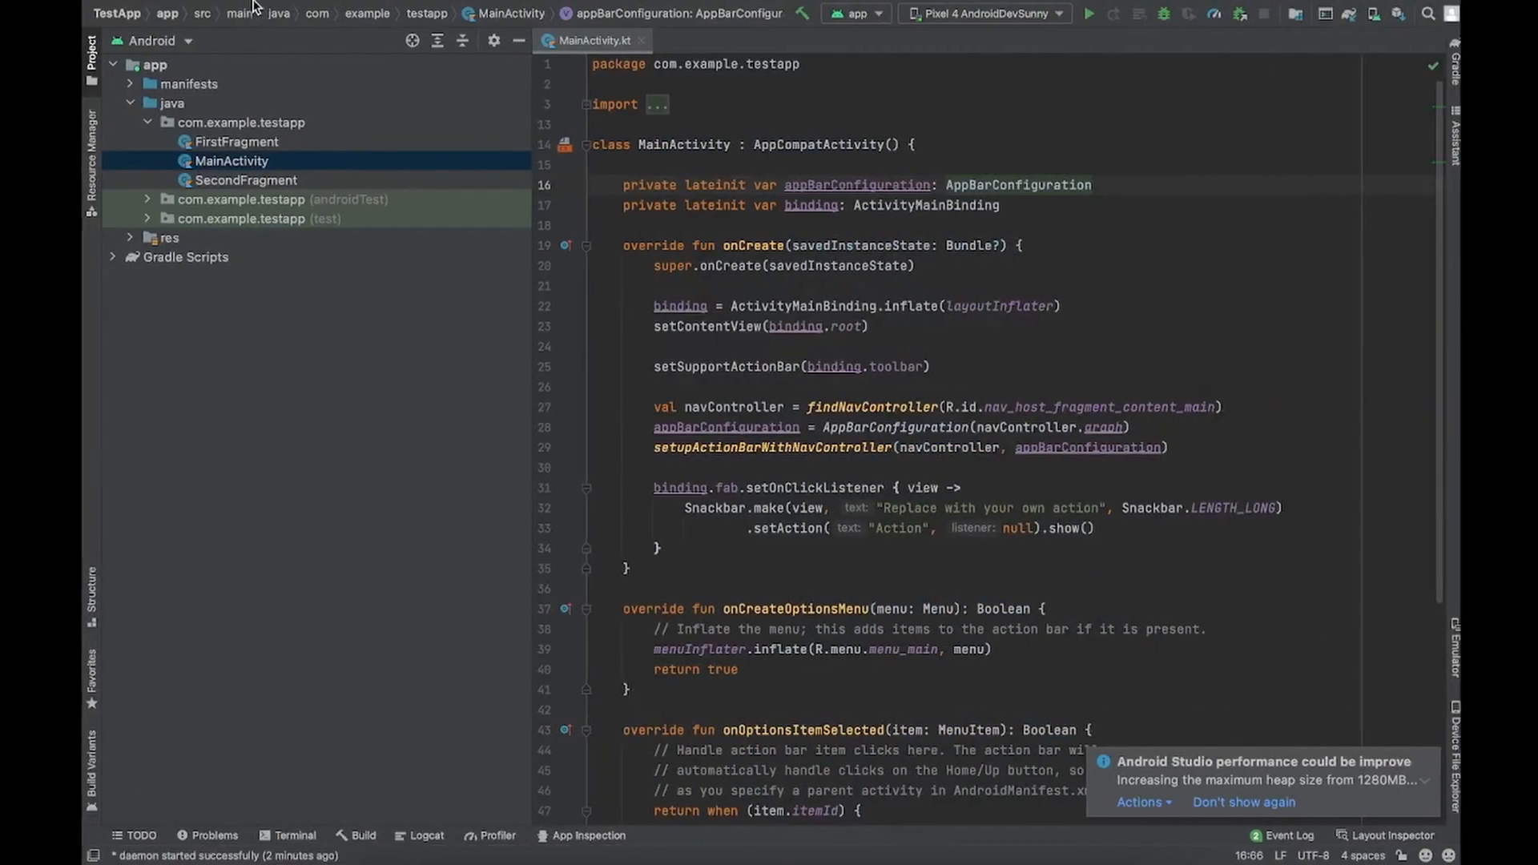
left_click(128, 36)
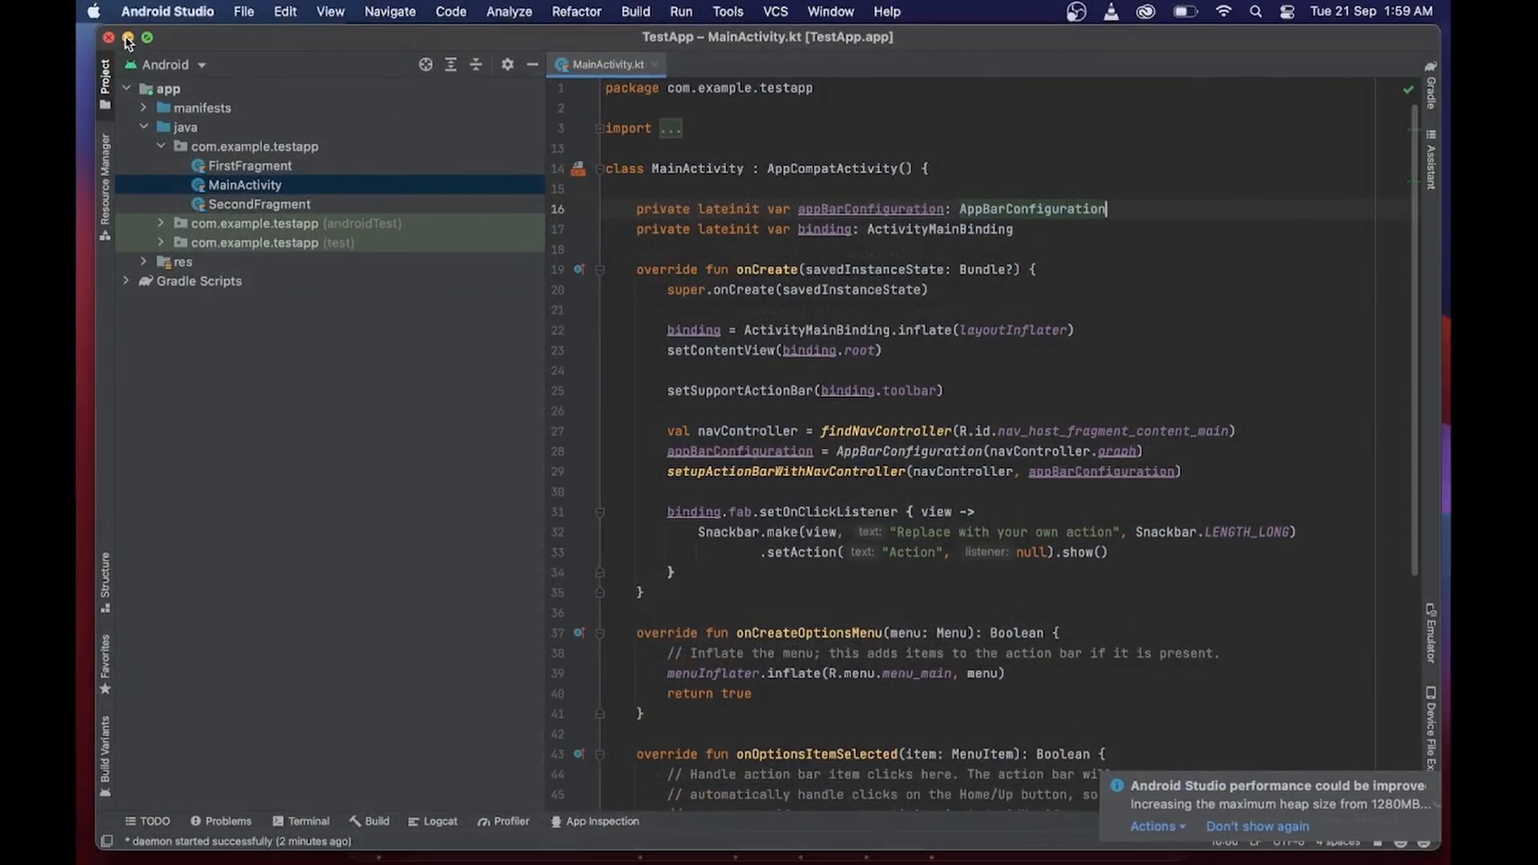
left_click(932, 819)
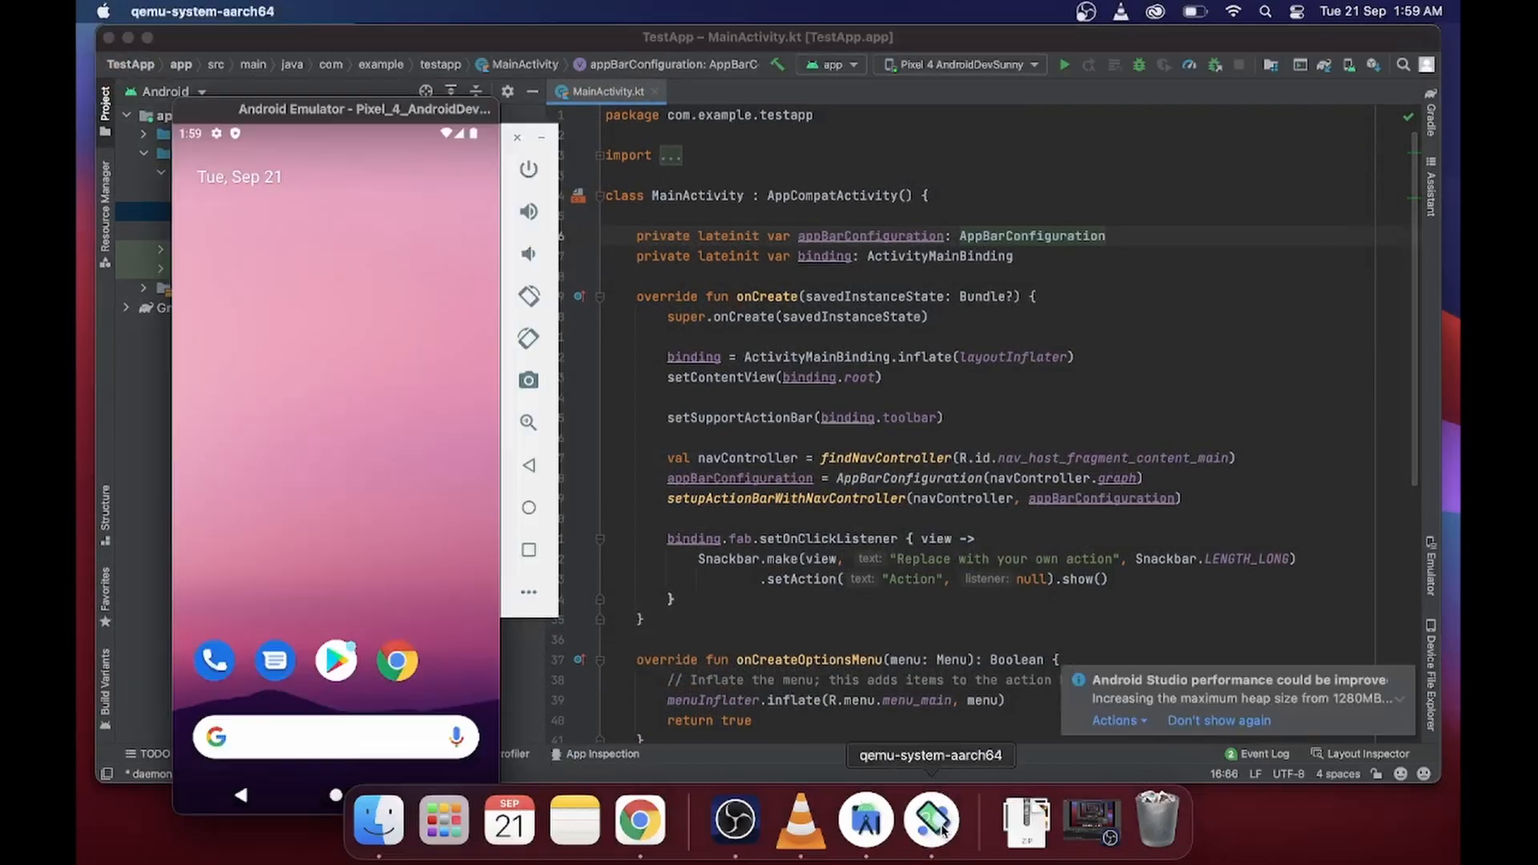
- Run the app on the Pixel 4 AndroidDevSunny emulator and view the list of running and available devices
left_click(1064, 64)
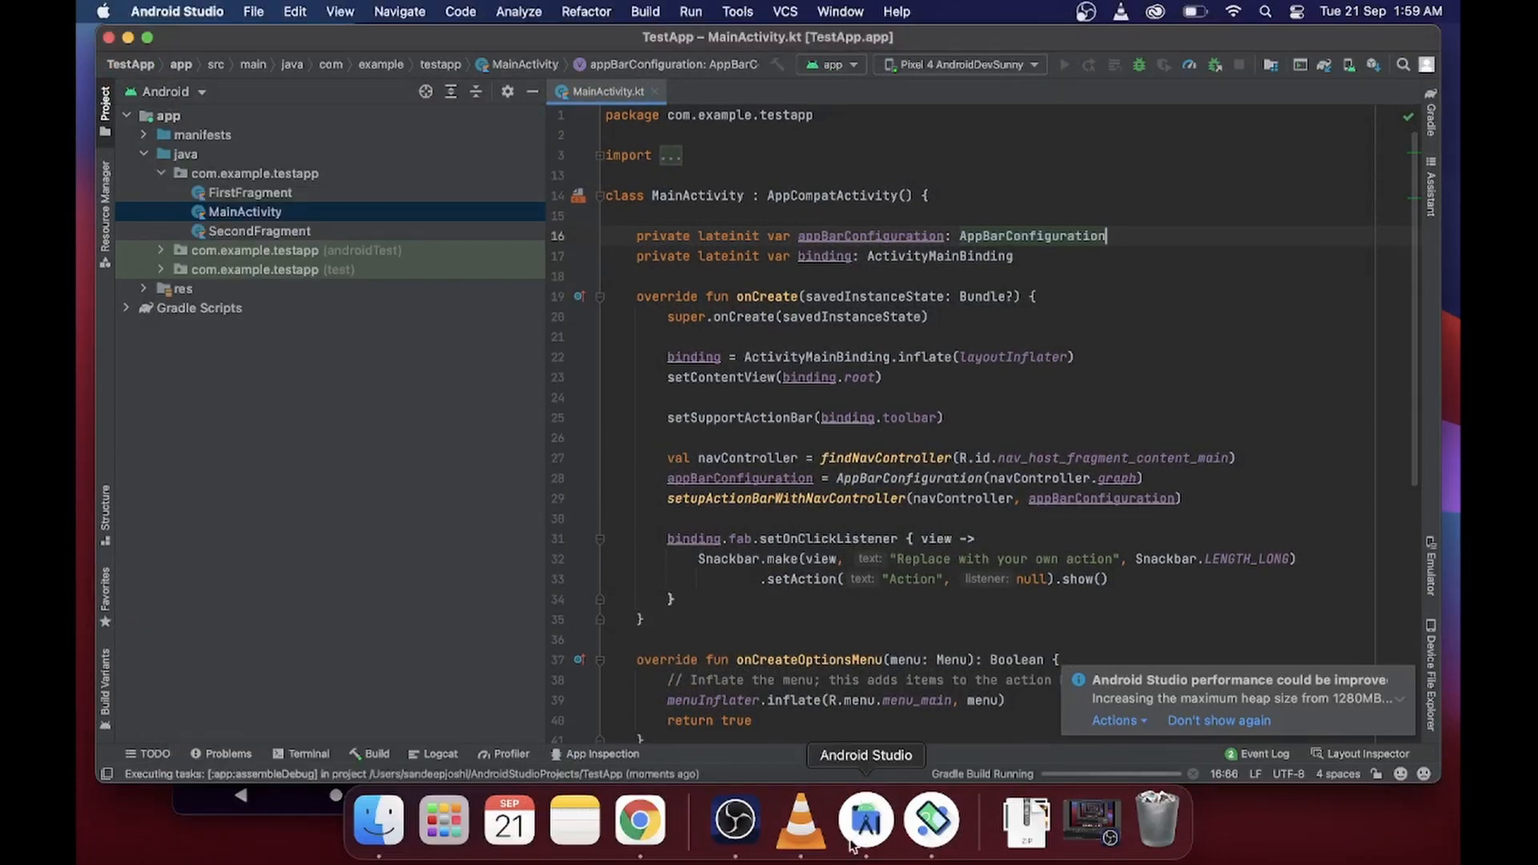
left_click(931, 833)
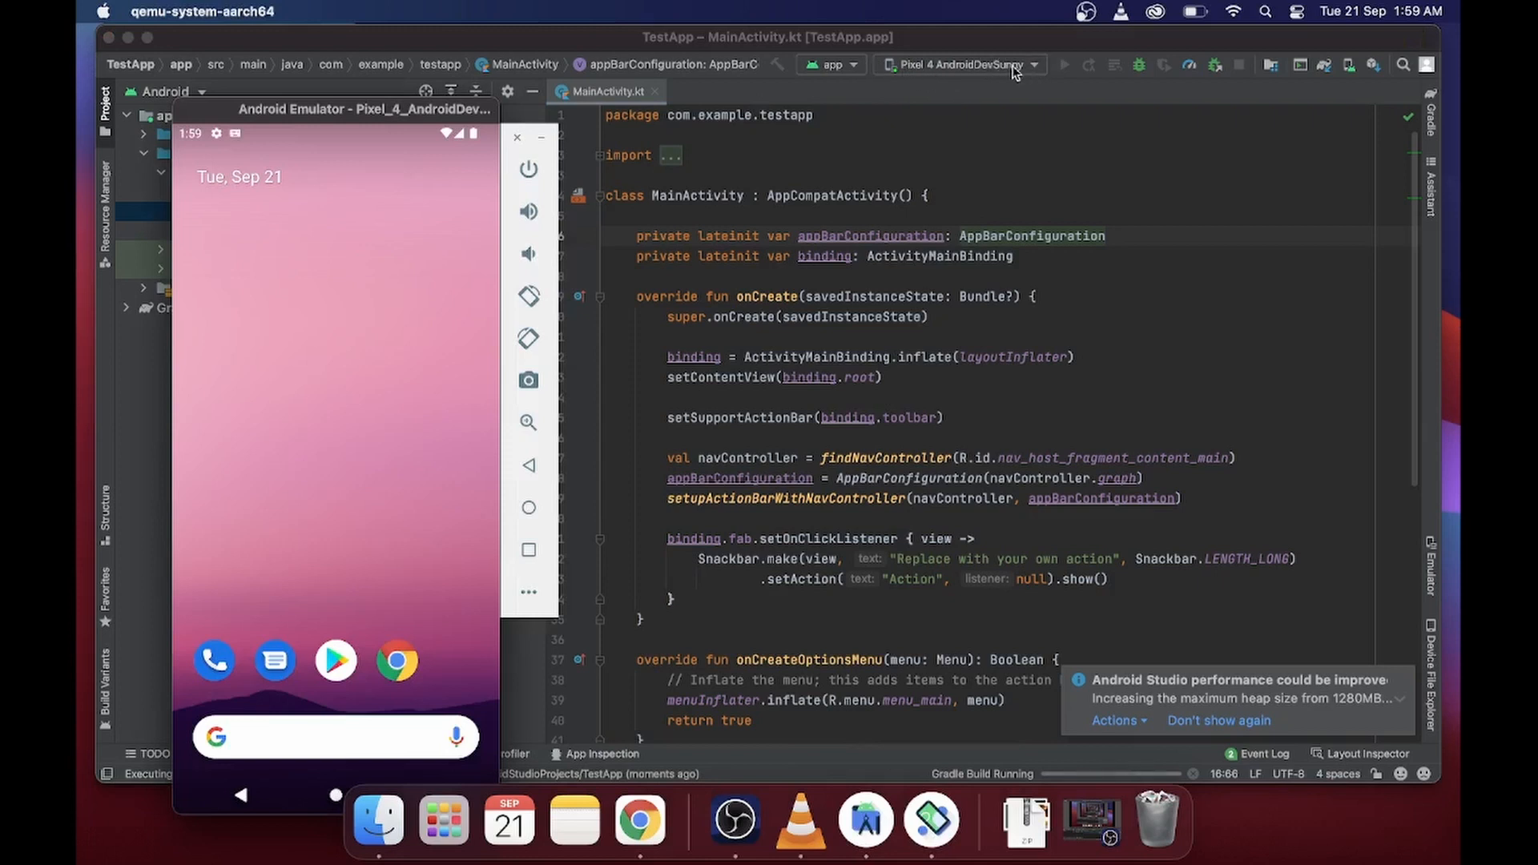
left_click(943, 64)
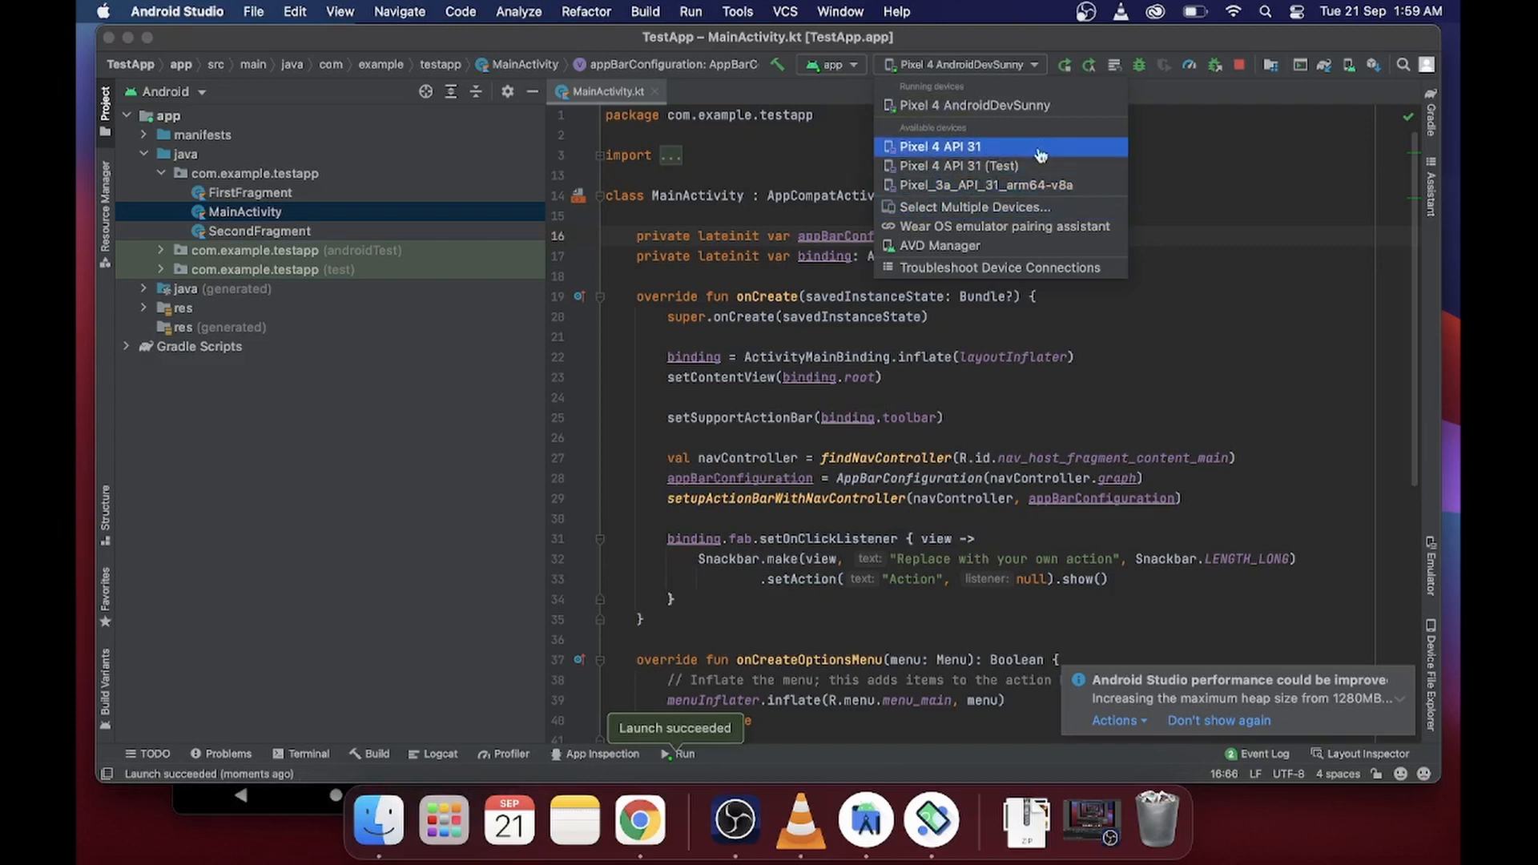
left_click(1175, 191)
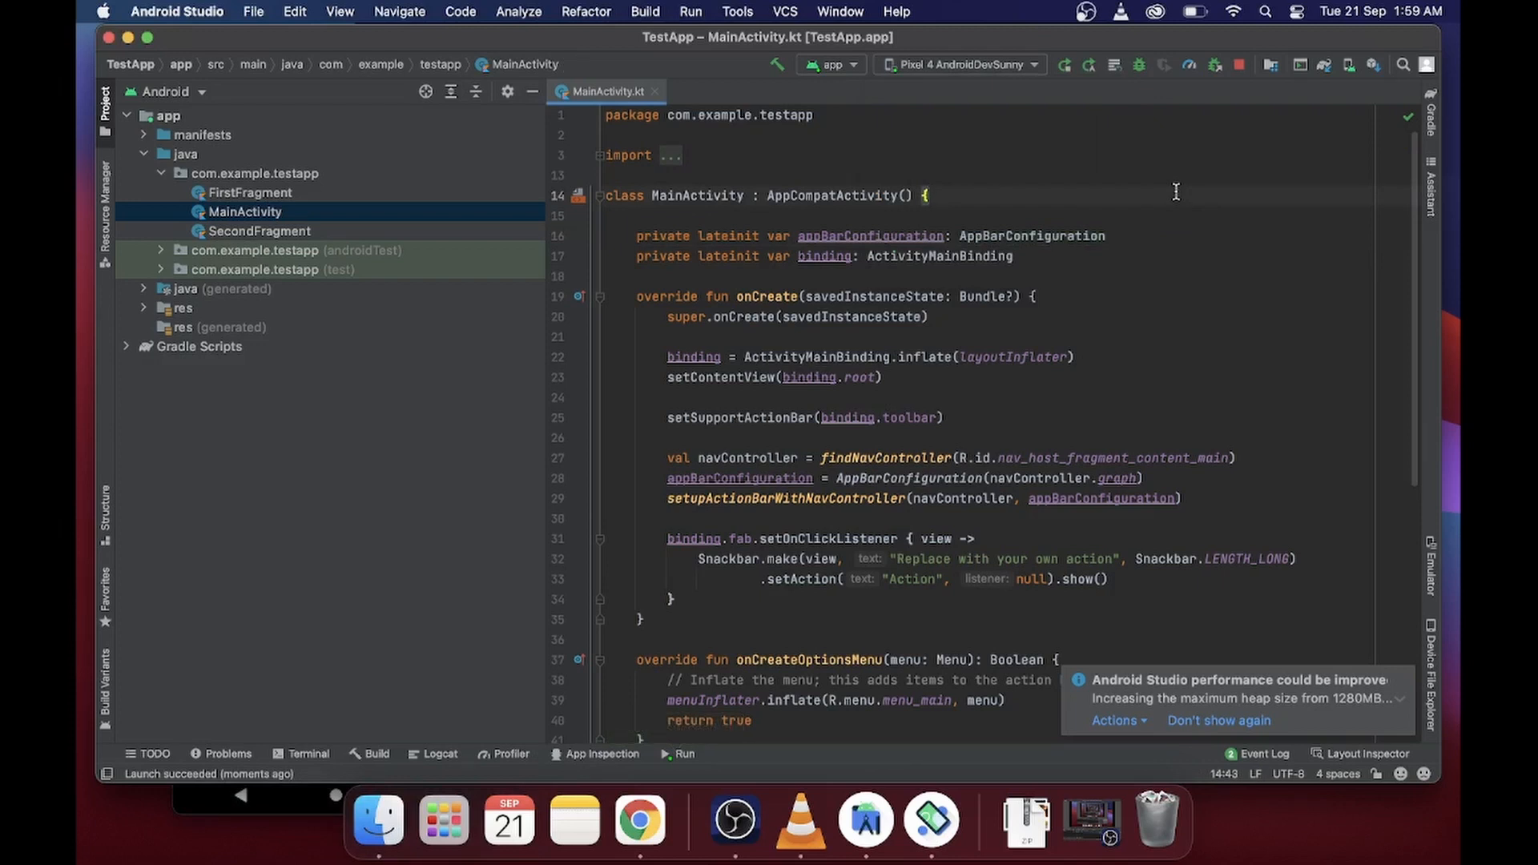
- Bring the emulator forward, reposition its window and test the app by switching to the second fragment and back
left_click(282, 797)
left_click_drag(303, 114, 325, 63)
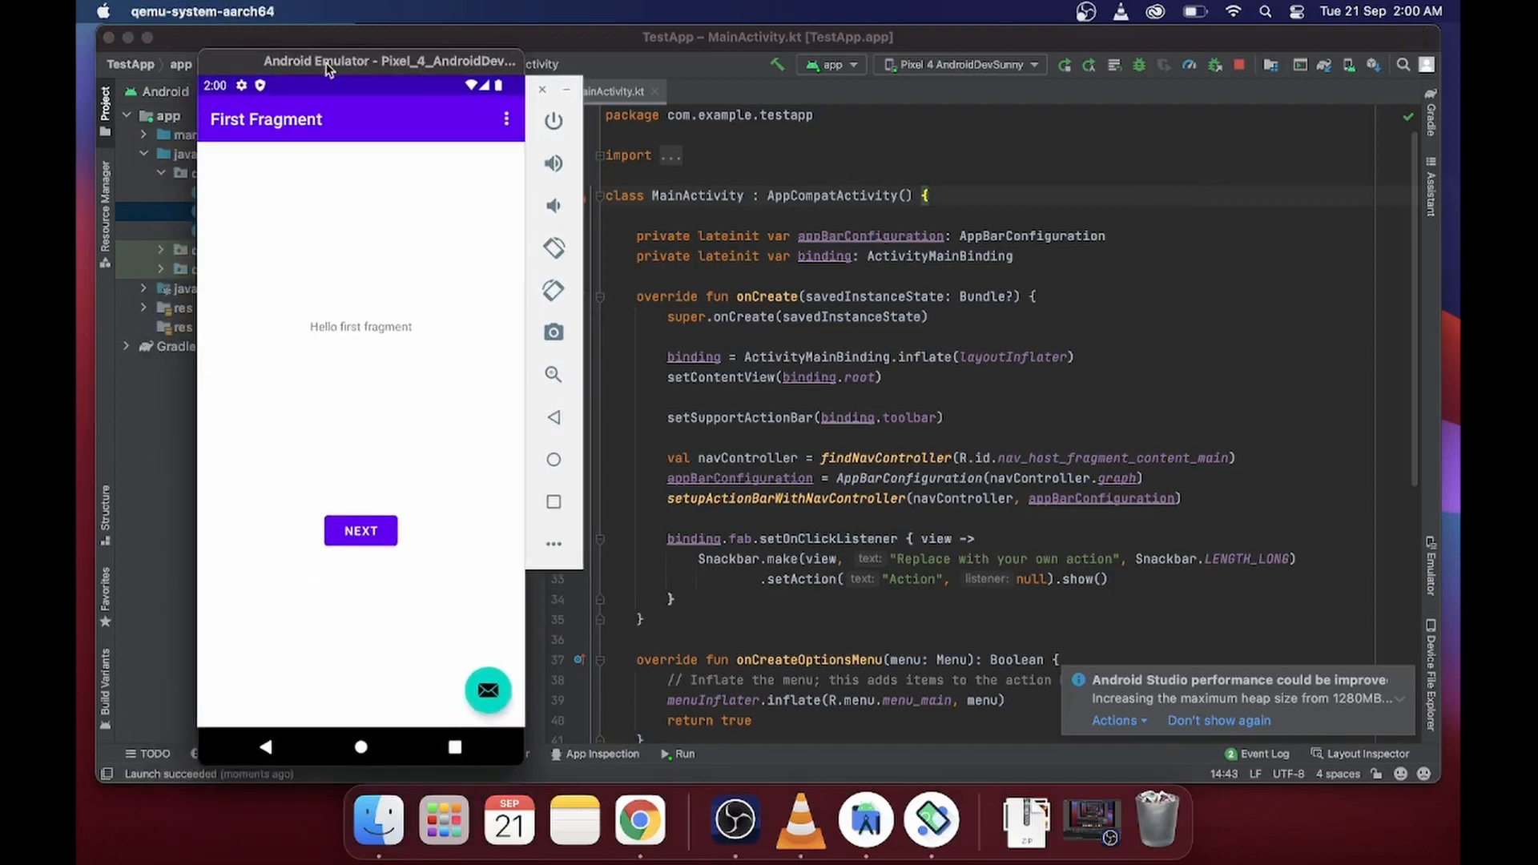
left_click(362, 538)
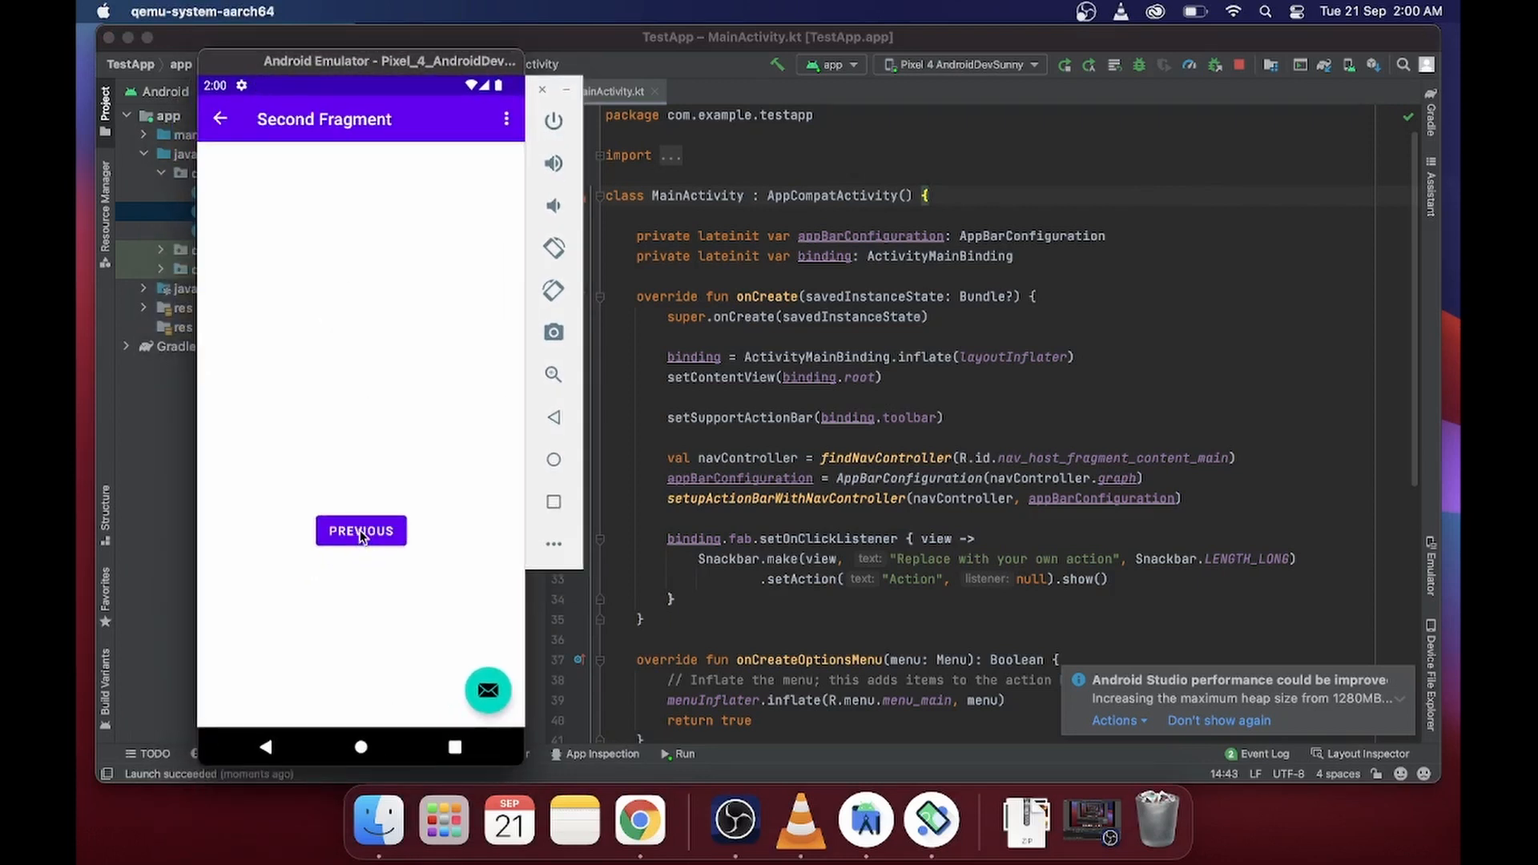
left_click(361, 533)
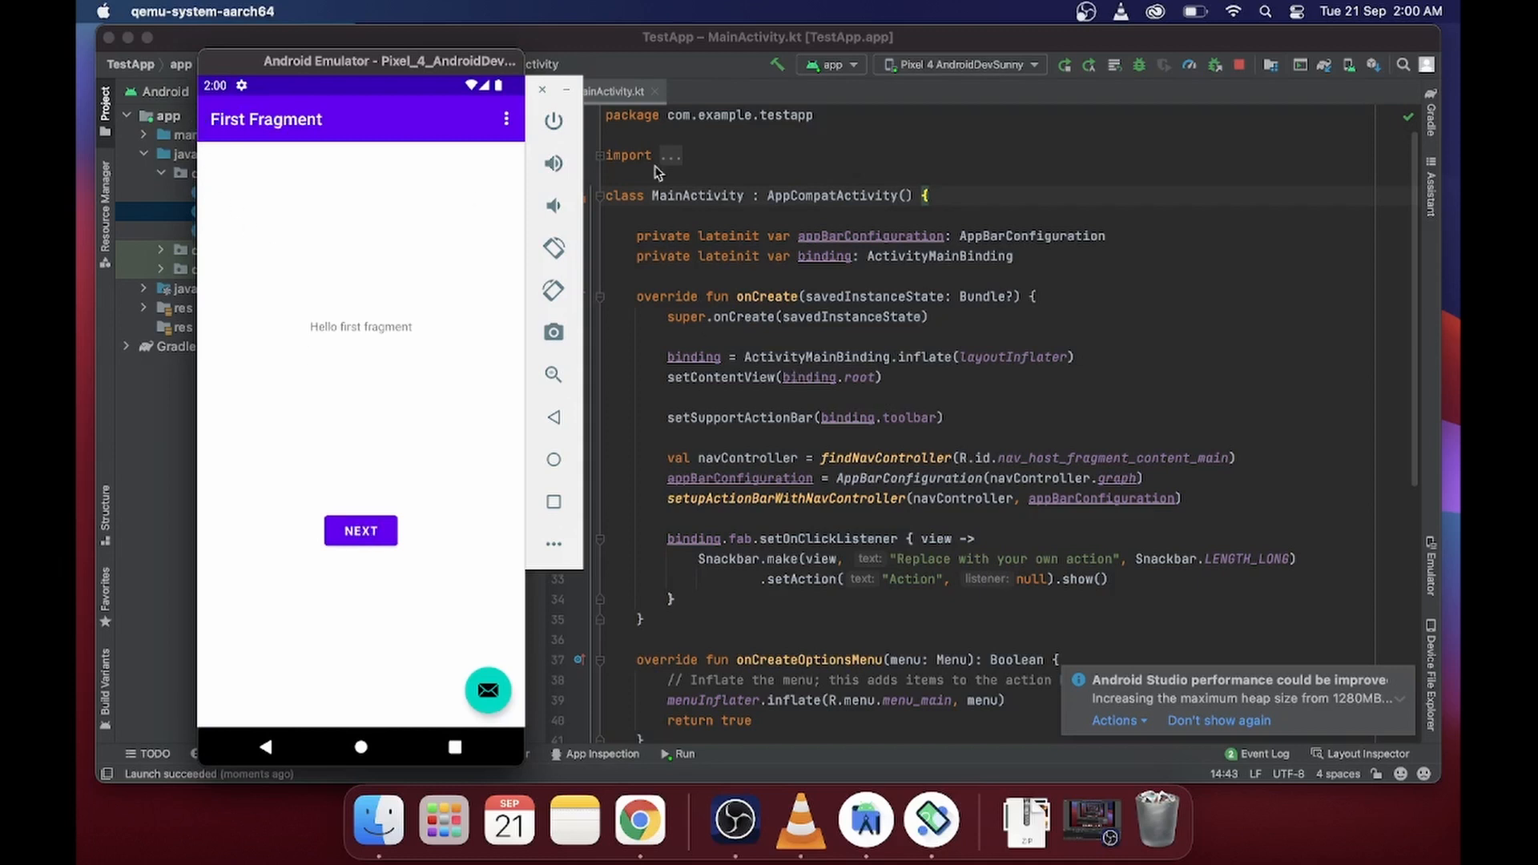